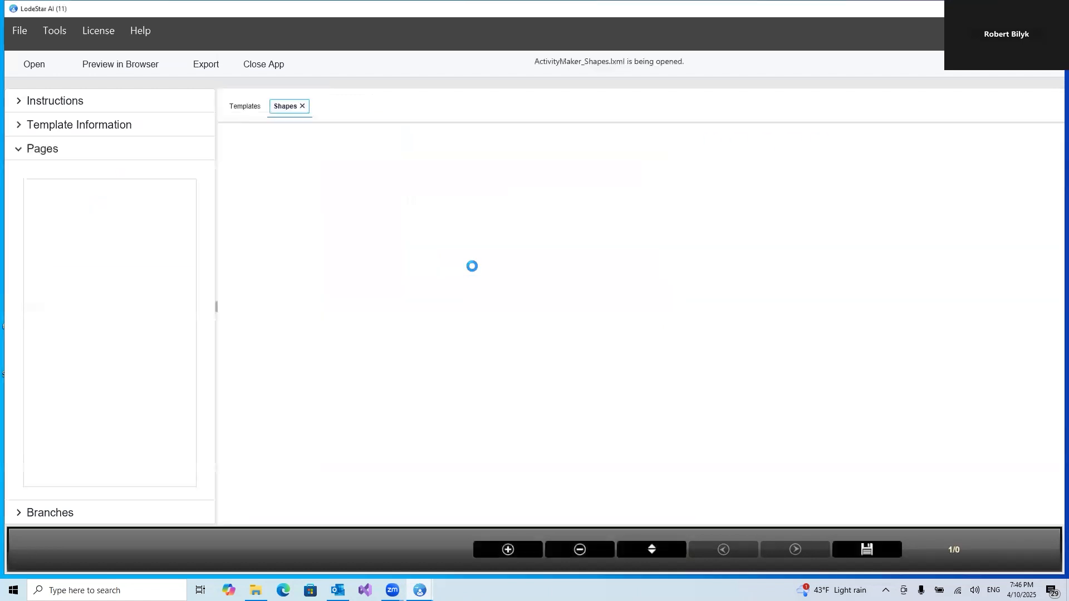
# Apply the Techno design style to the project
pyautogui.click(54, 31)
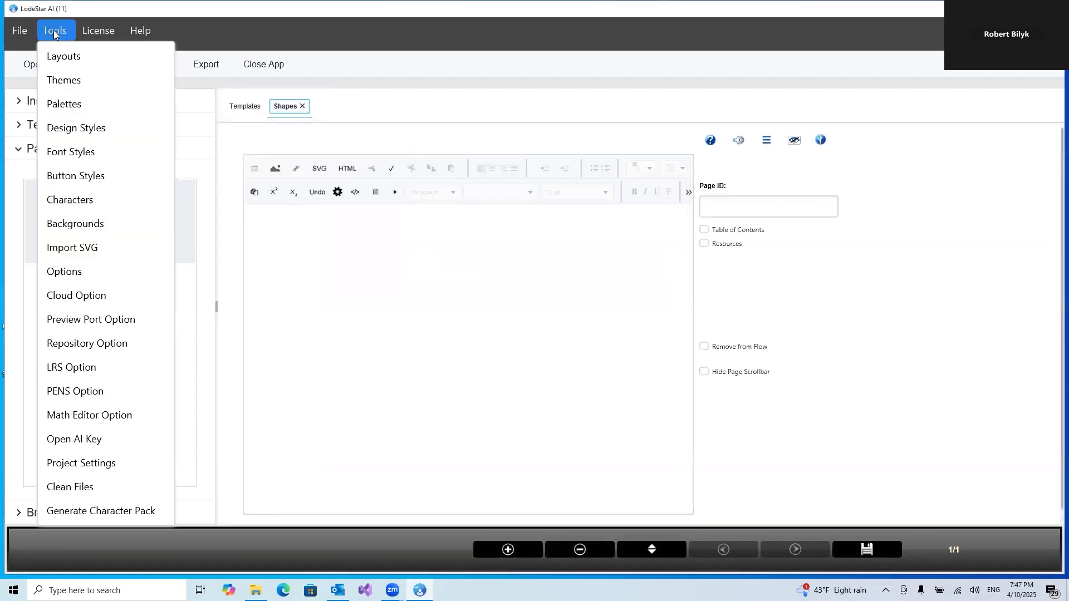
pyautogui.click(51, 129)
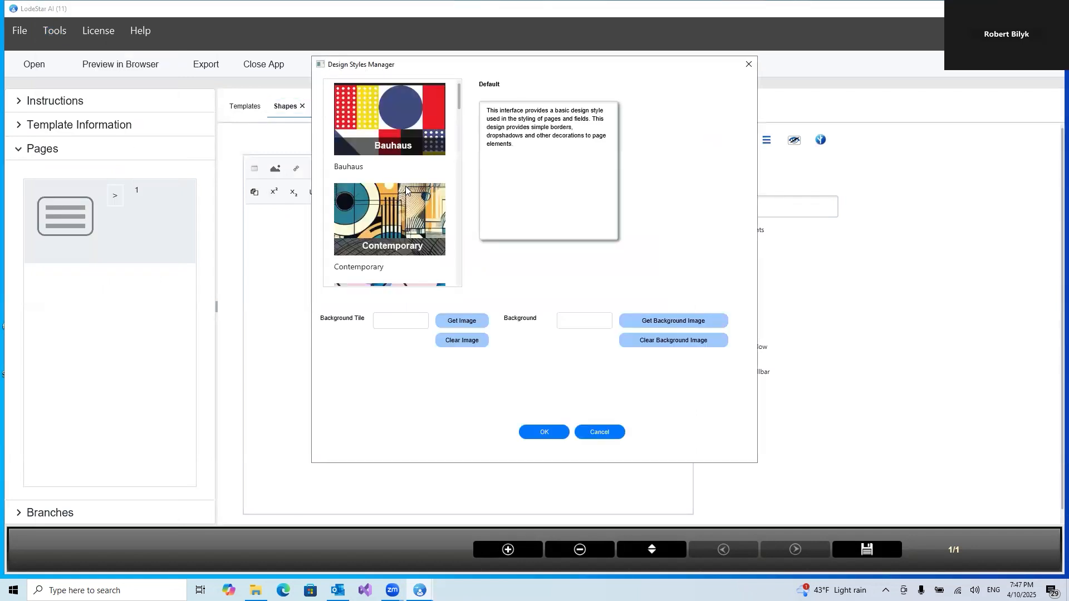
pyautogui.scroll(-3, 406, 191)
pyautogui.scroll(-1, 405, 186)
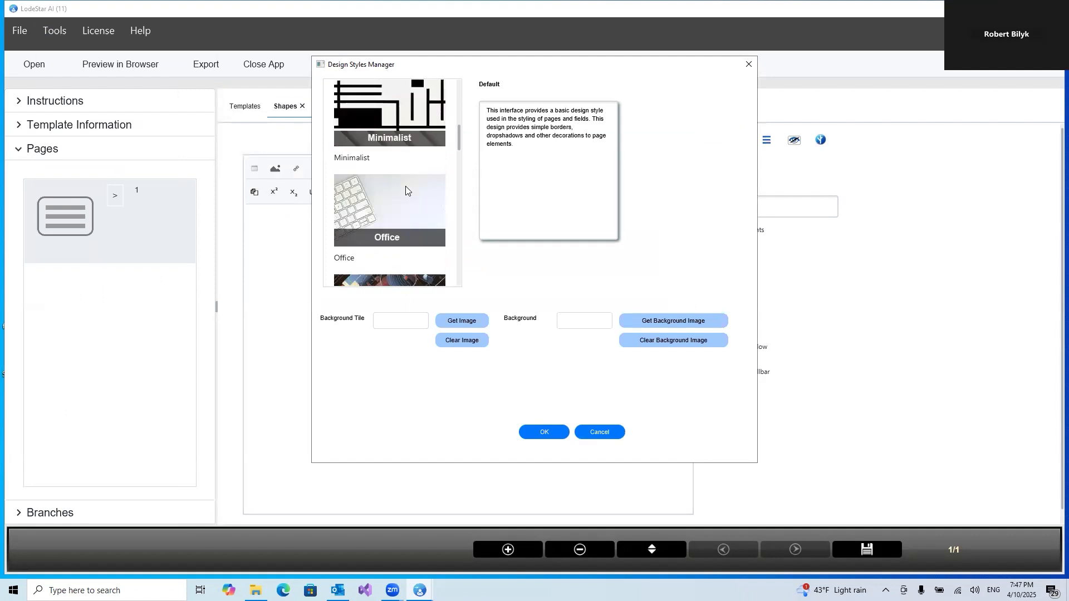
pyautogui.scroll(-3, 401, 178)
pyautogui.scroll(-5, 396, 174)
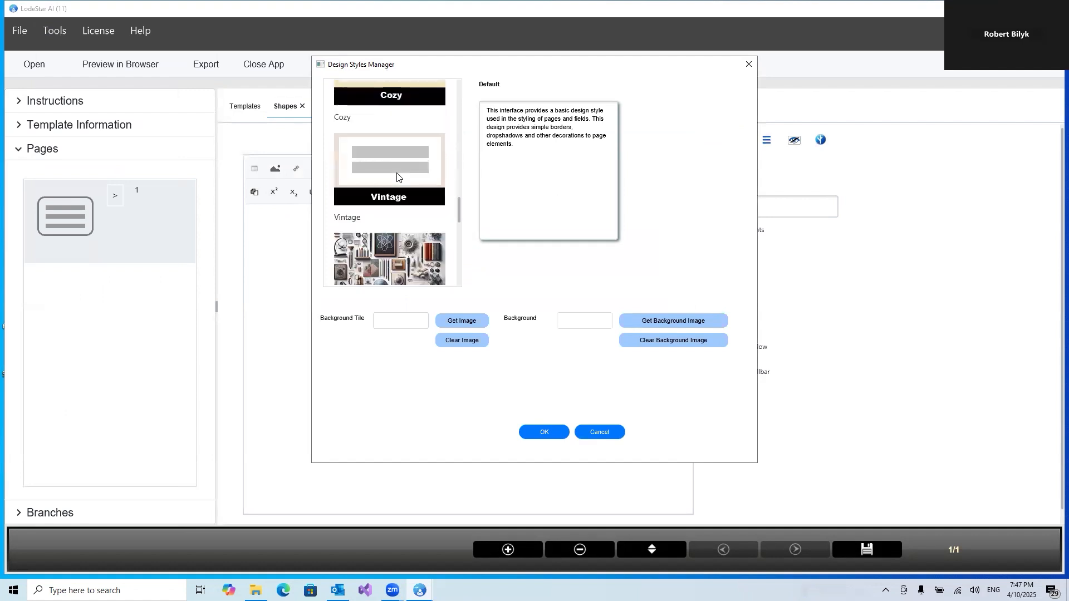
pyautogui.scroll(6, 397, 176)
pyautogui.scroll(4, 397, 177)
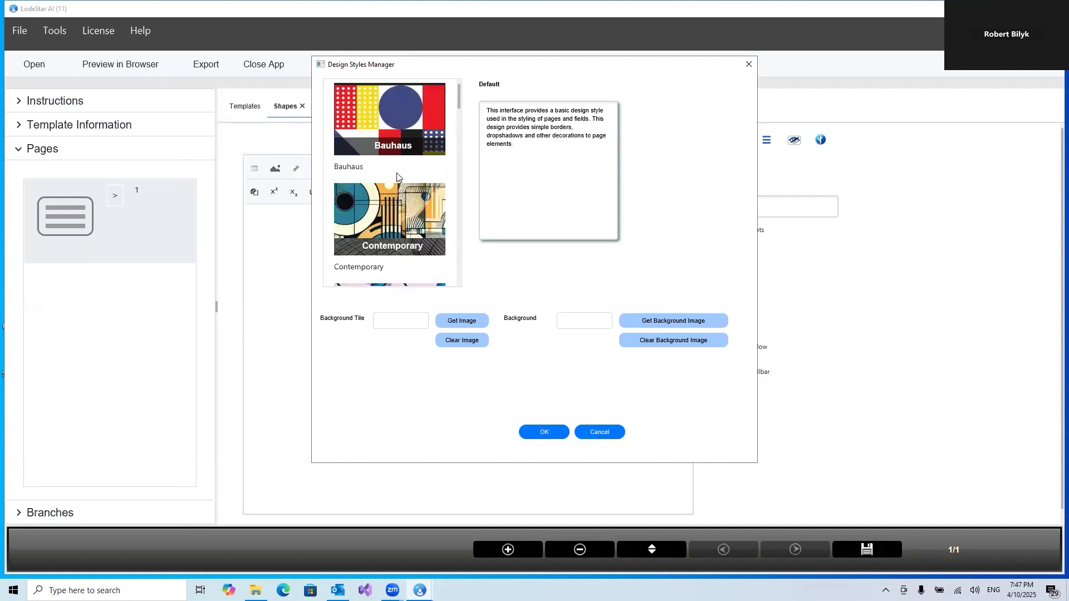
pyautogui.scroll(-3, 397, 177)
pyautogui.scroll(2, 397, 179)
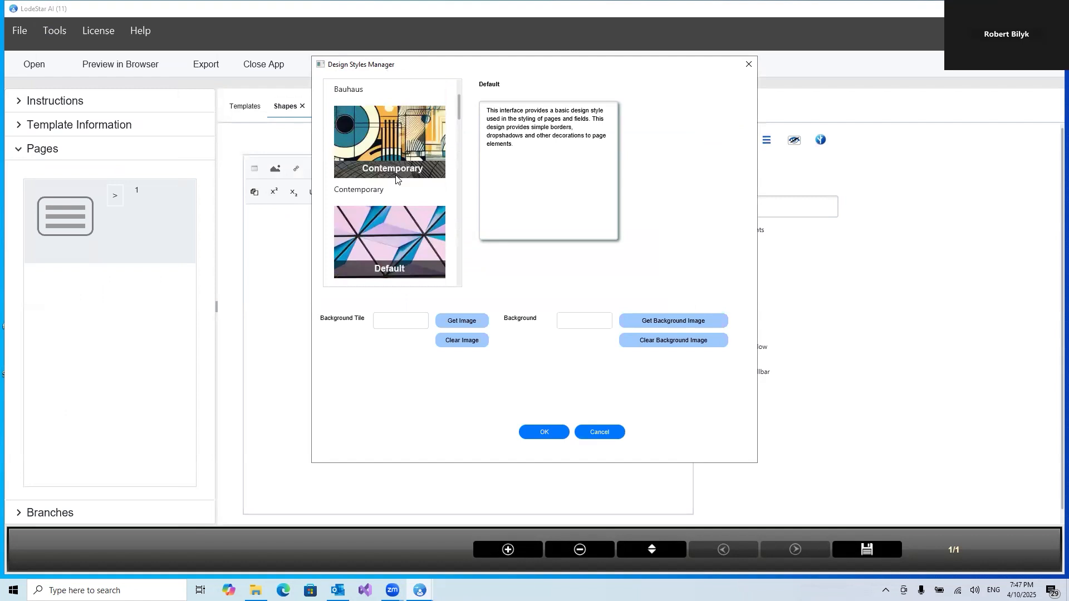
pyautogui.scroll(-5, 396, 177)
pyautogui.click(391, 177)
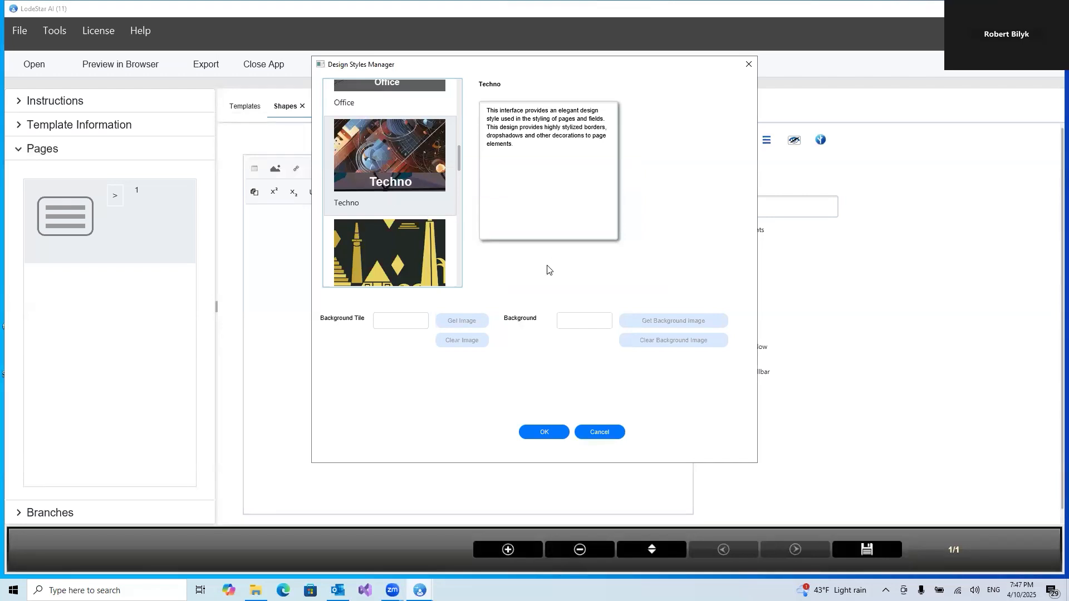
pyautogui.click(546, 433)
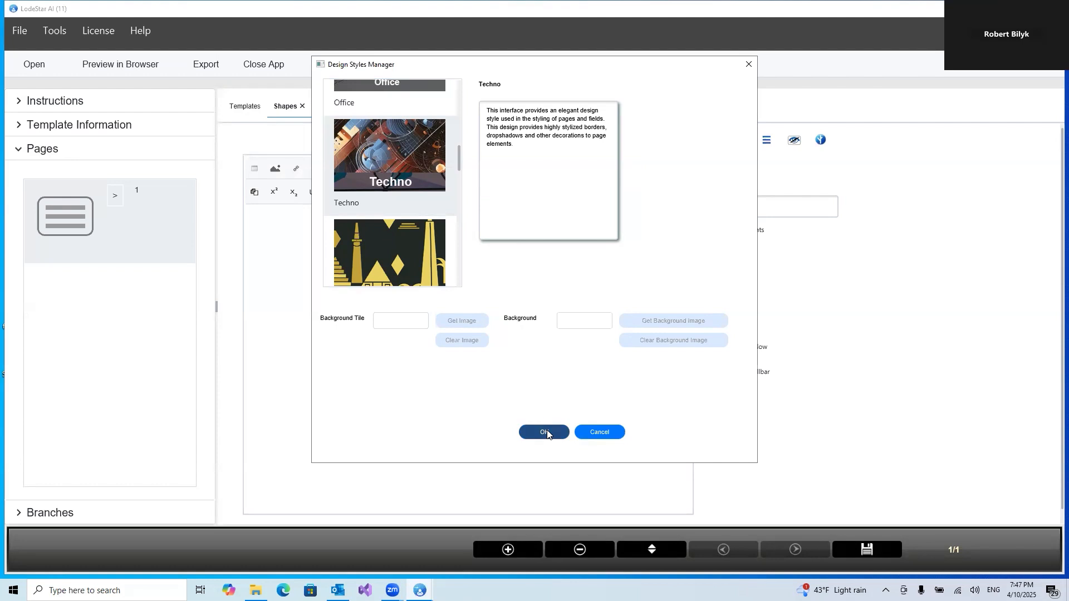
pyautogui.click(546, 433)
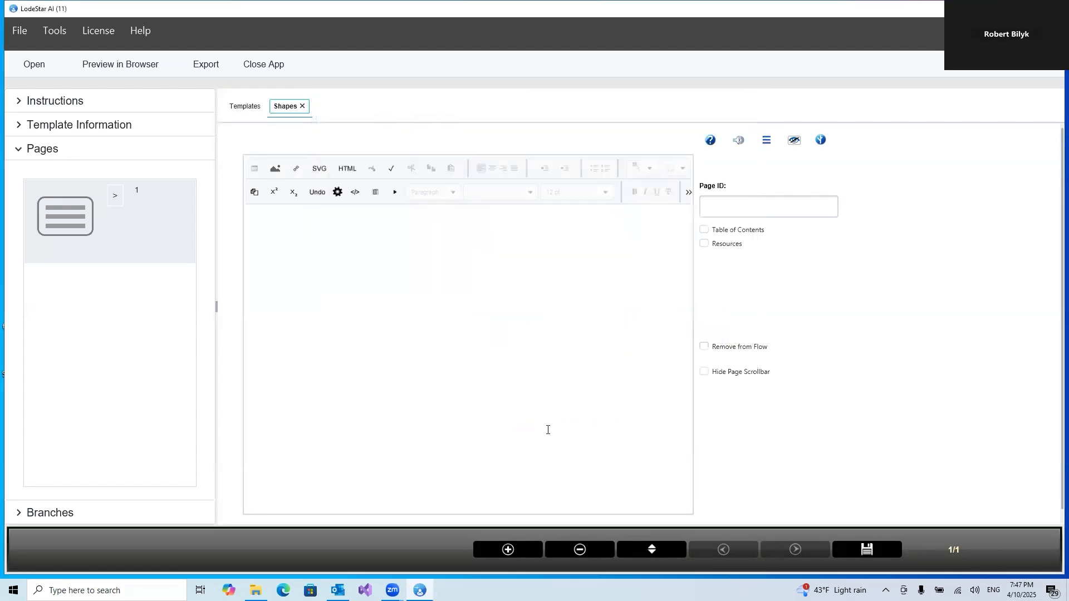
# Open the Themes manager and set the HTML background color to dark gray #333333ff
pyautogui.click(58, 30)
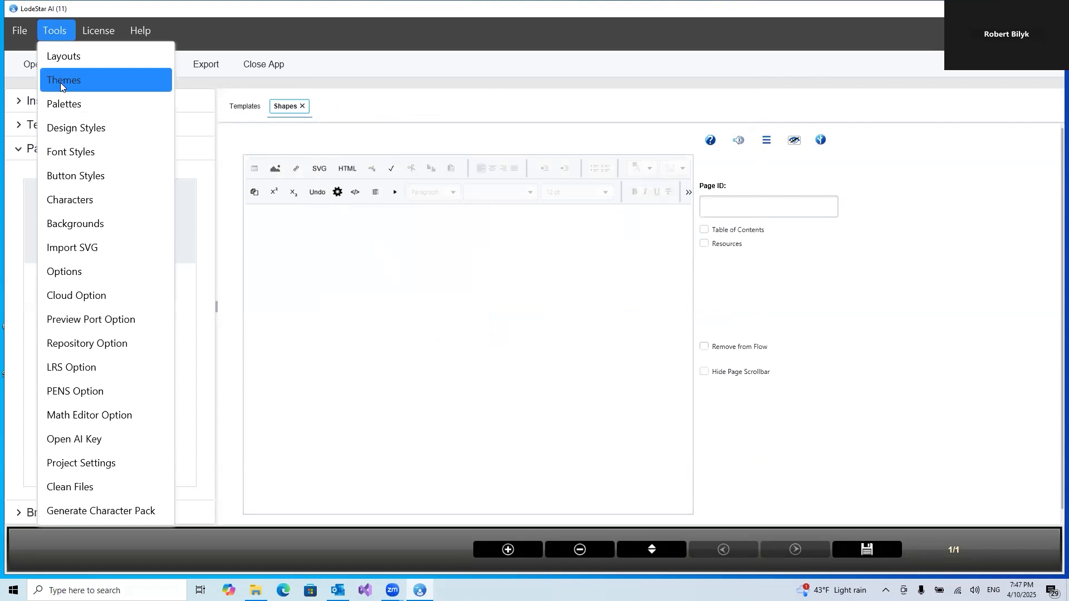
pyautogui.click(59, 79)
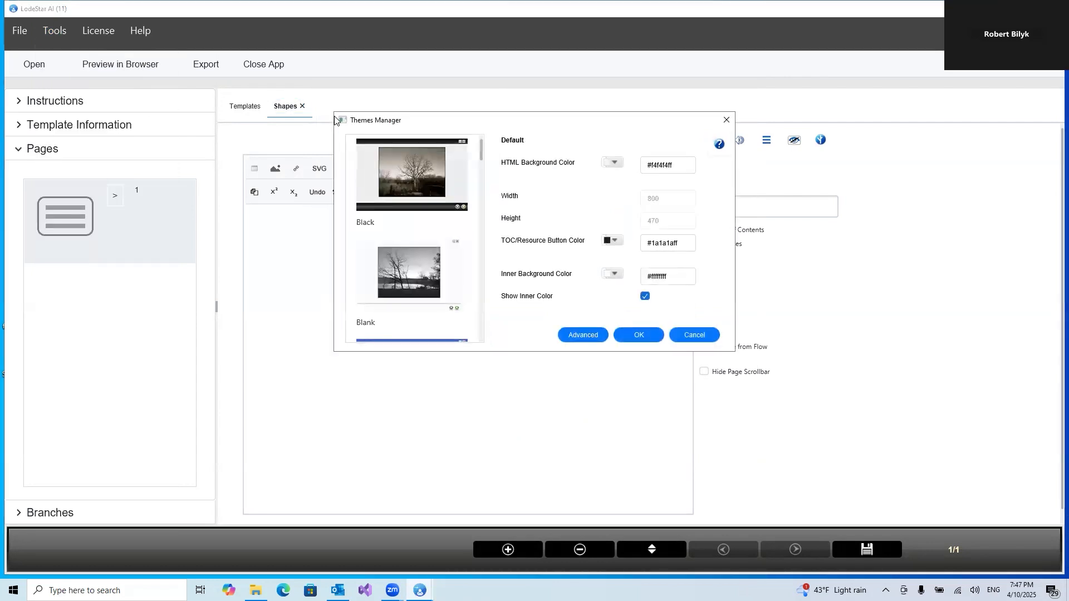
pyautogui.click(616, 164)
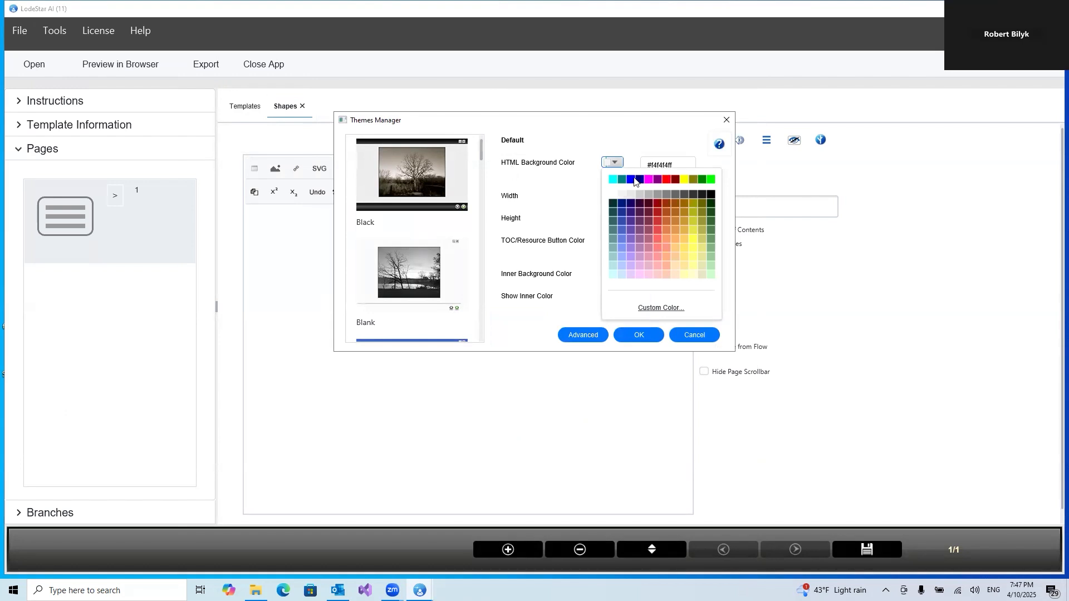
pyautogui.click(694, 194)
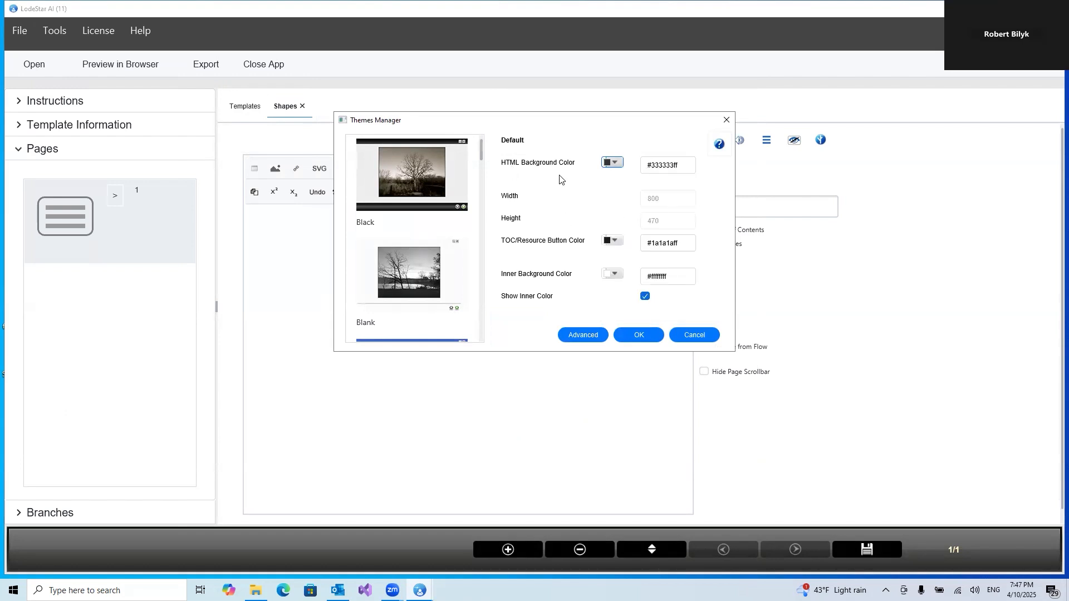
# Set the inner background color to white with 80% opacity using a custom color
pyautogui.click(616, 276)
pyautogui.click(673, 420)
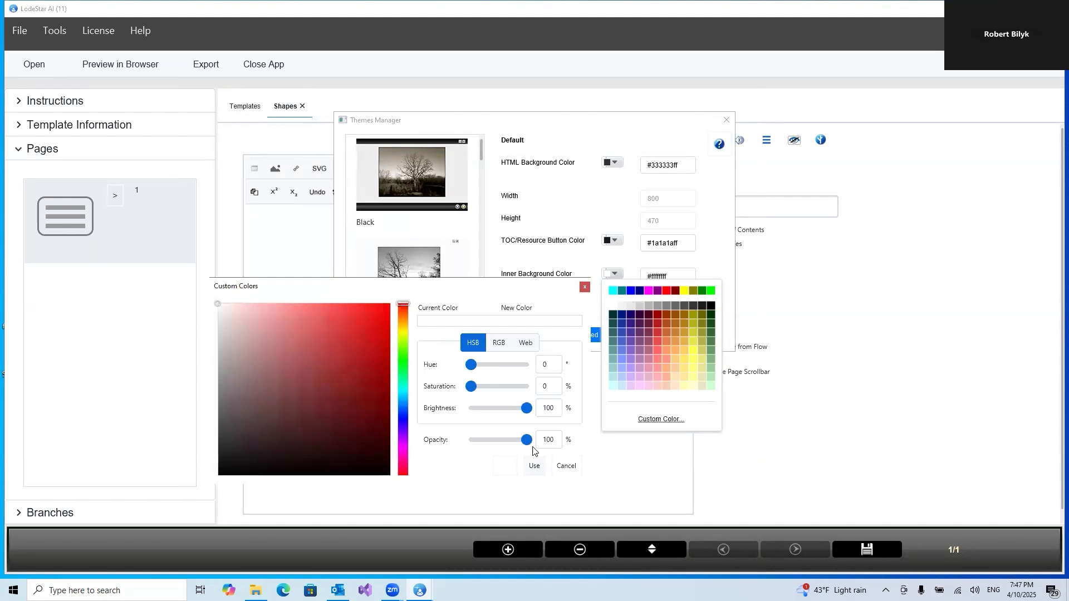
pyautogui.moveTo(526, 443); pyautogui.dragTo(516, 443)
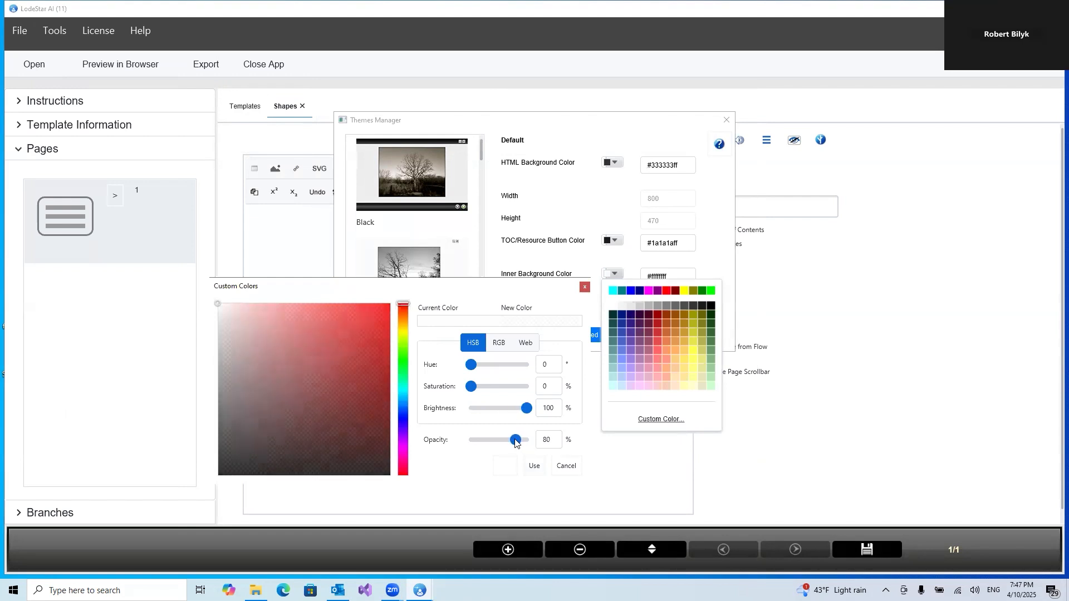
pyautogui.click(534, 465)
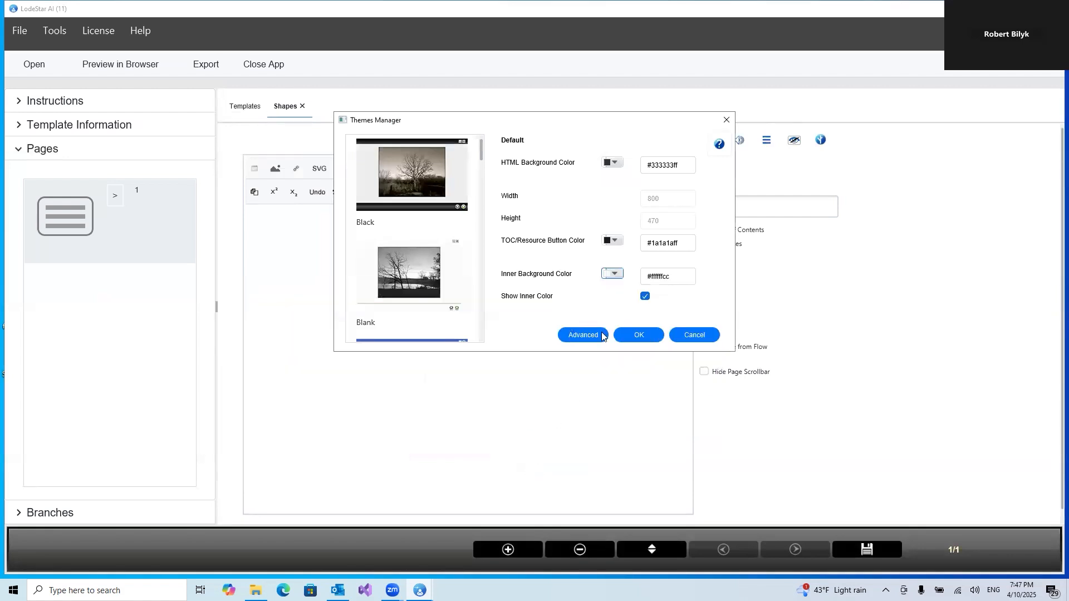
# Disable the header in the advanced theme settings and apply the theme changes
pyautogui.click(586, 336)
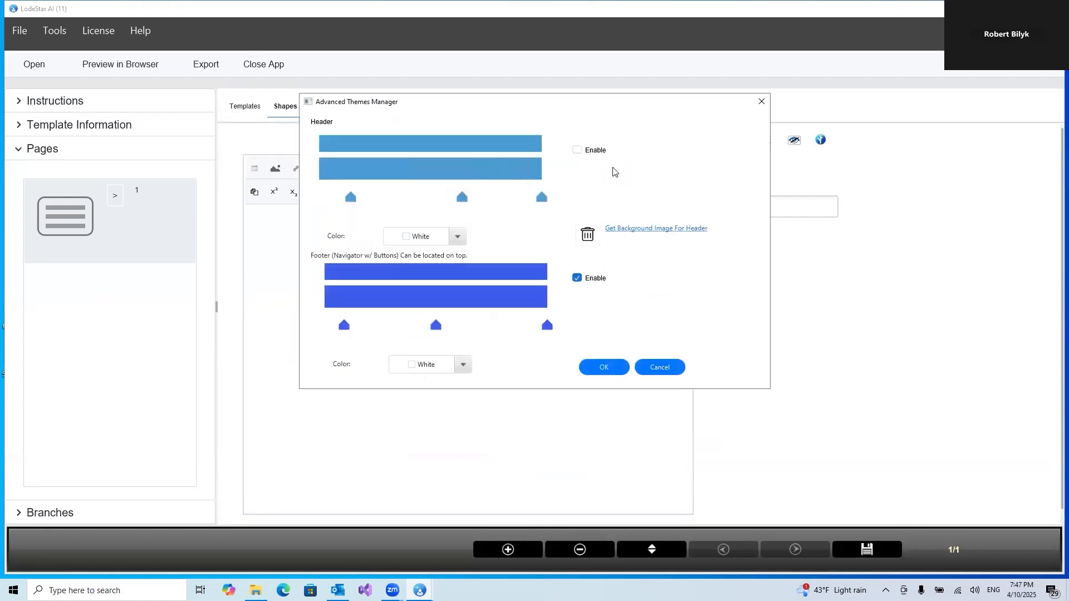
pyautogui.click(578, 150)
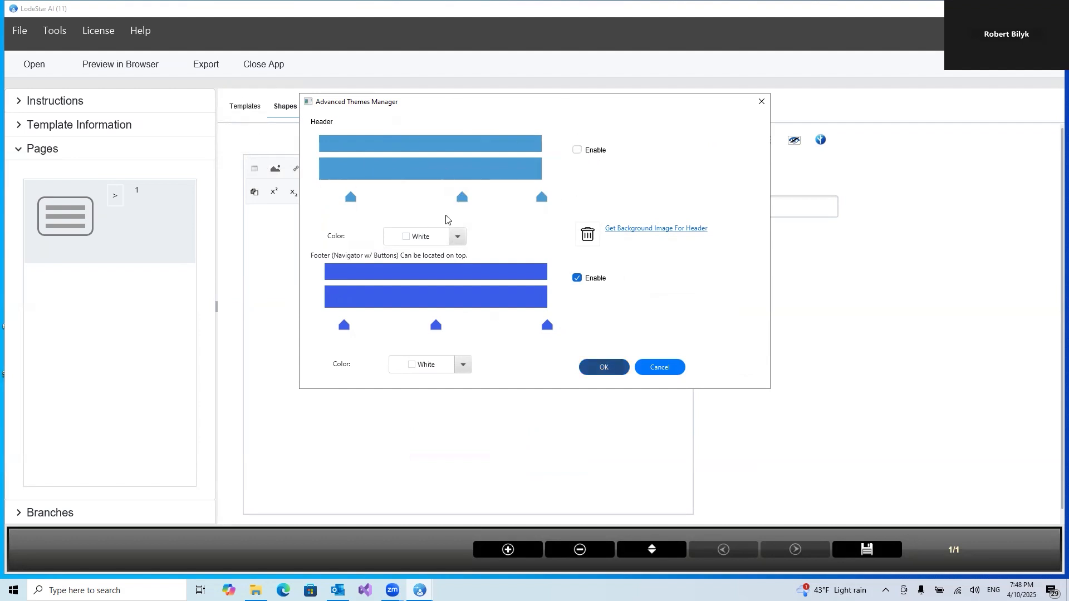
pyautogui.click(600, 367)
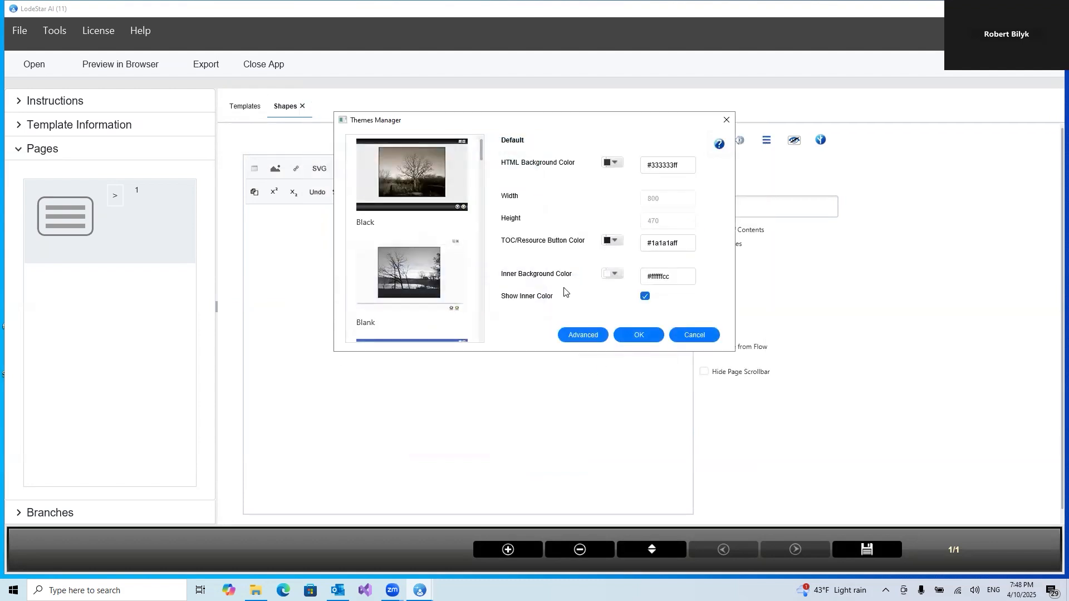
pyautogui.click(644, 337)
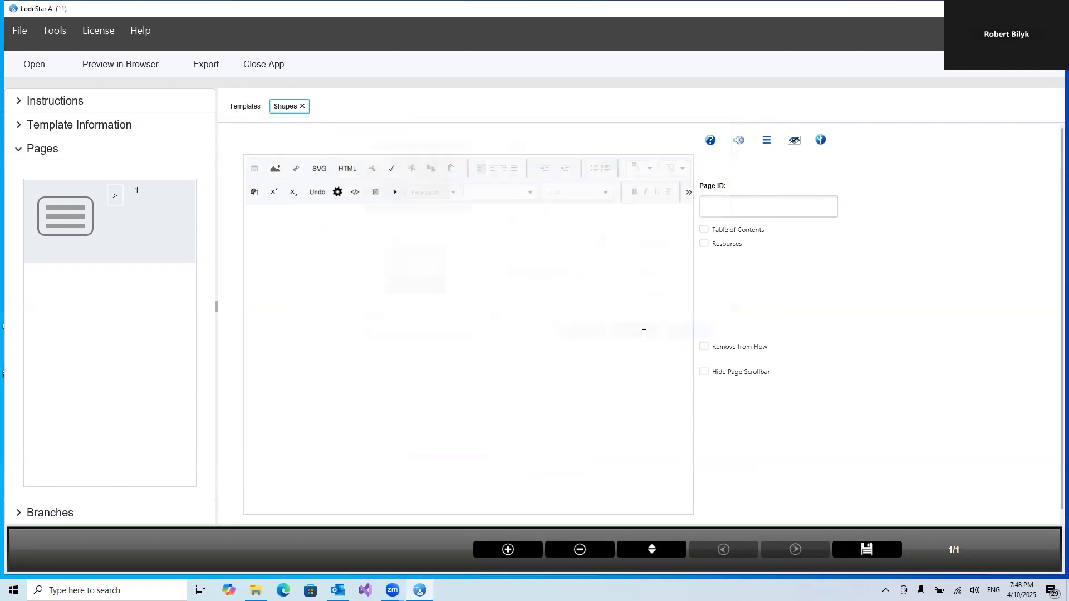
# Preview the project in the browser, then close the preview window
pyautogui.click(121, 65)
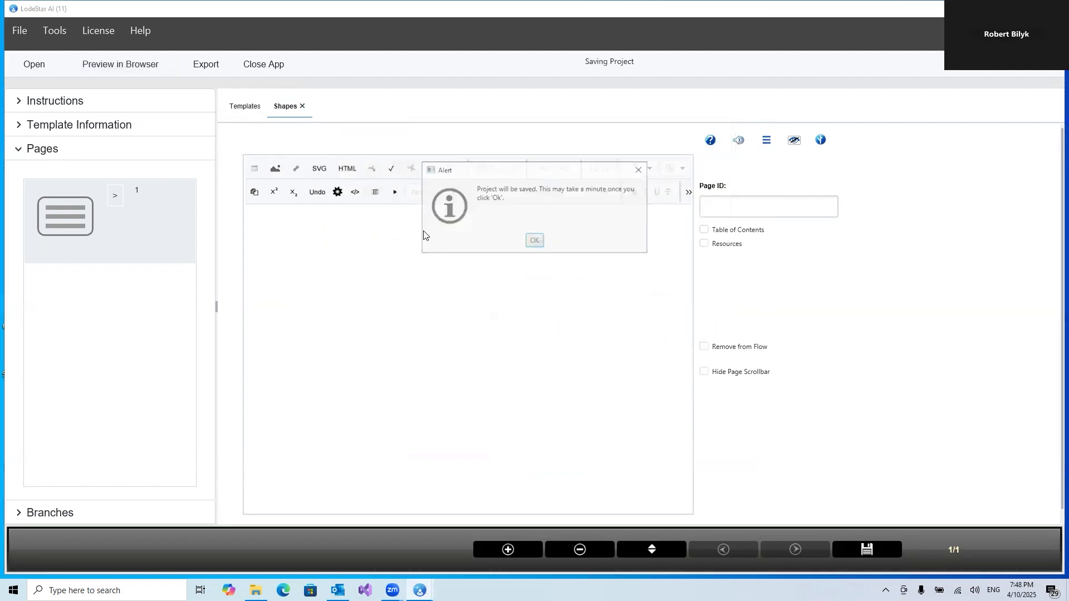
pyautogui.click(531, 243)
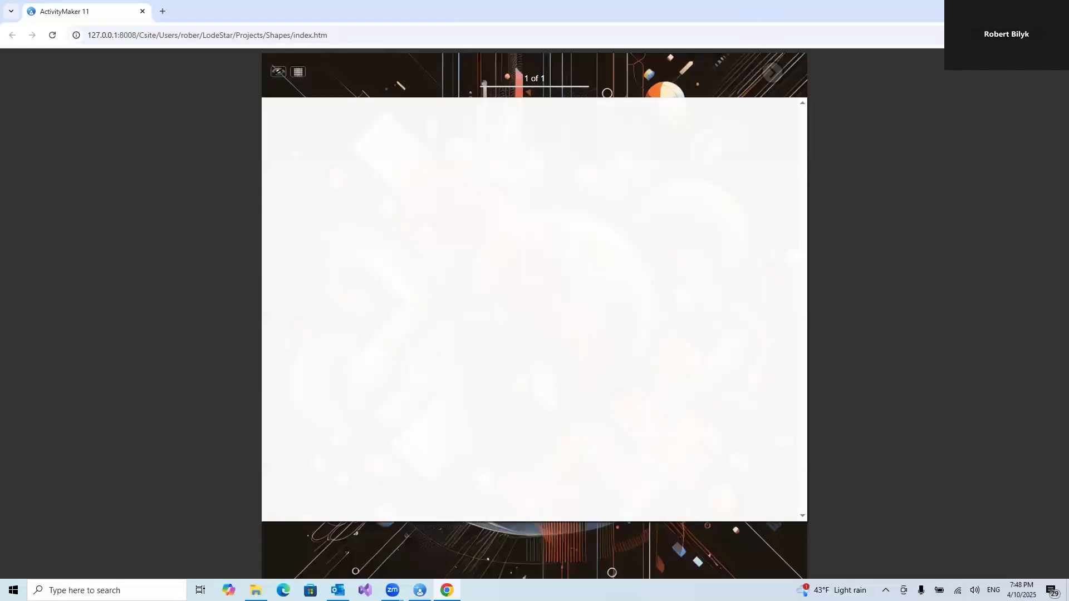
pyautogui.click(1057, 9)
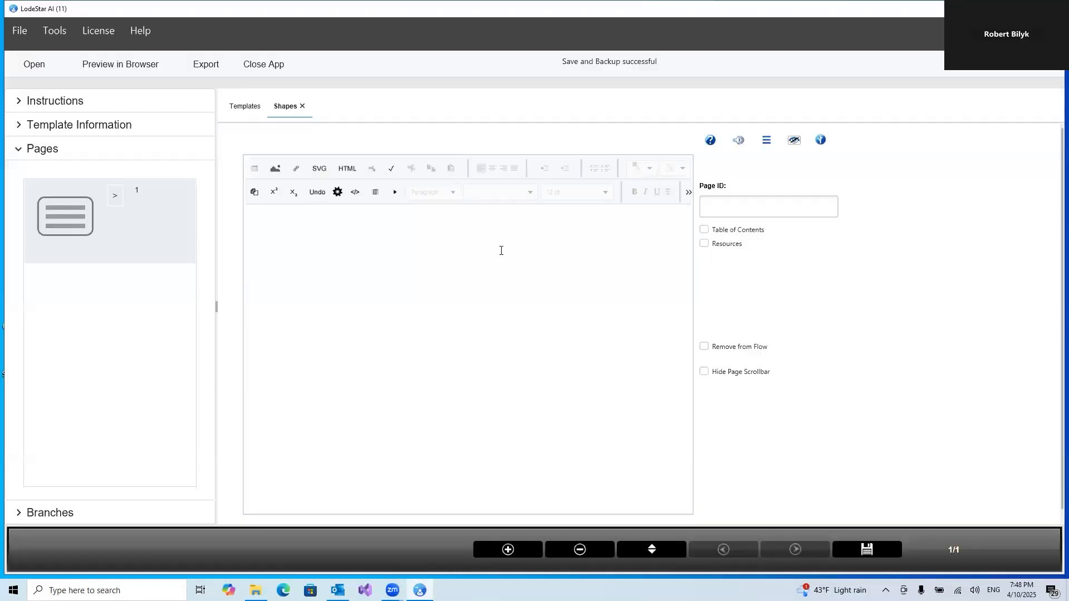
# Insert an SVG drawing on the page, draw a triangle shape near the canvas's left side, and set its stroke width to 6
pyautogui.click(501, 251)
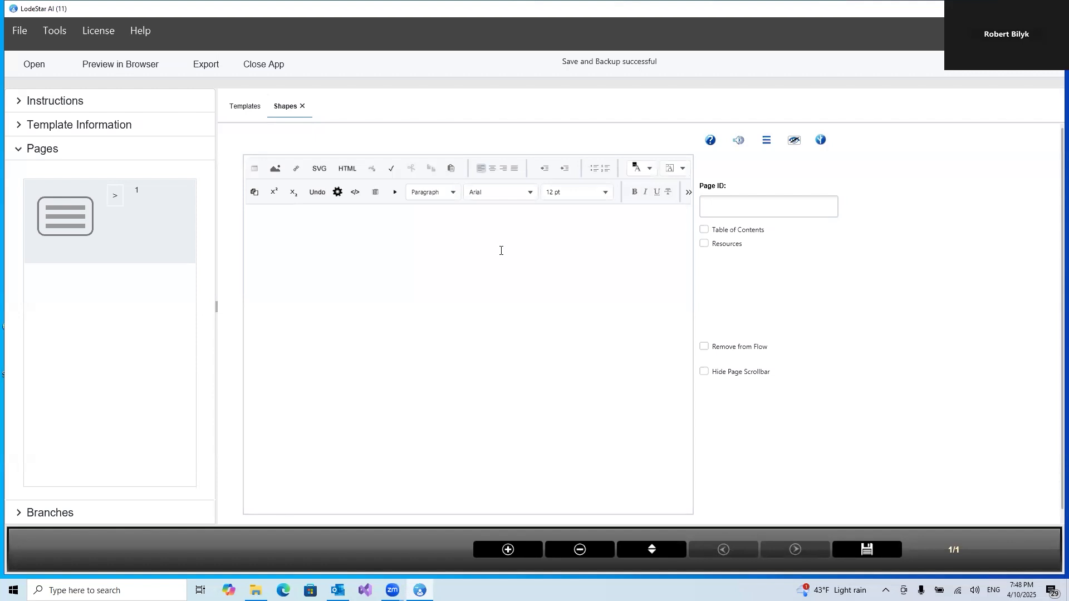
pyautogui.click(318, 167)
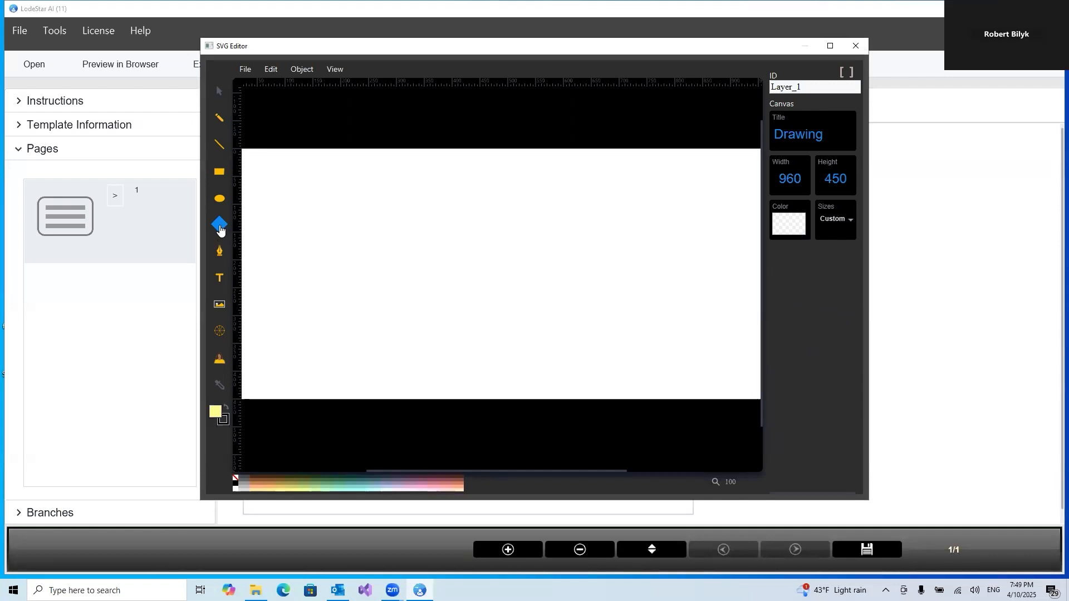
pyautogui.click(220, 228)
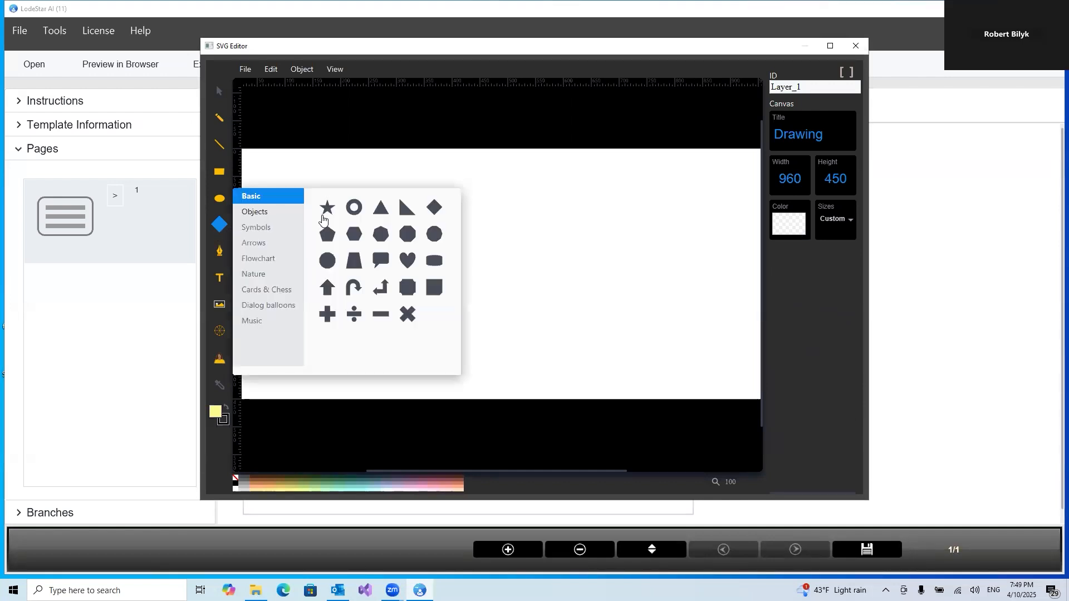
pyautogui.click(380, 209)
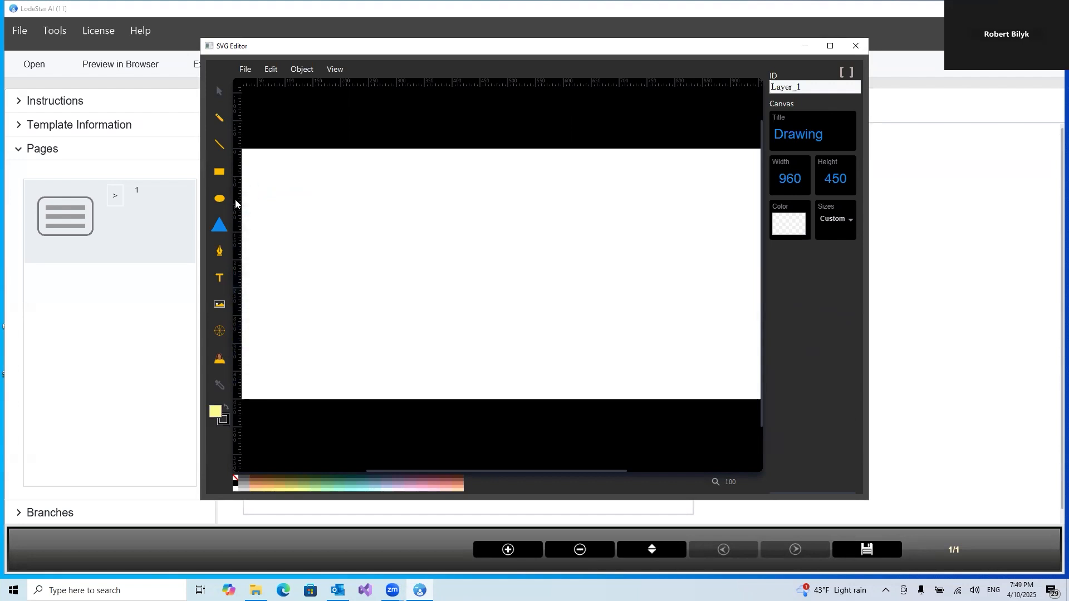
pyautogui.click(221, 229)
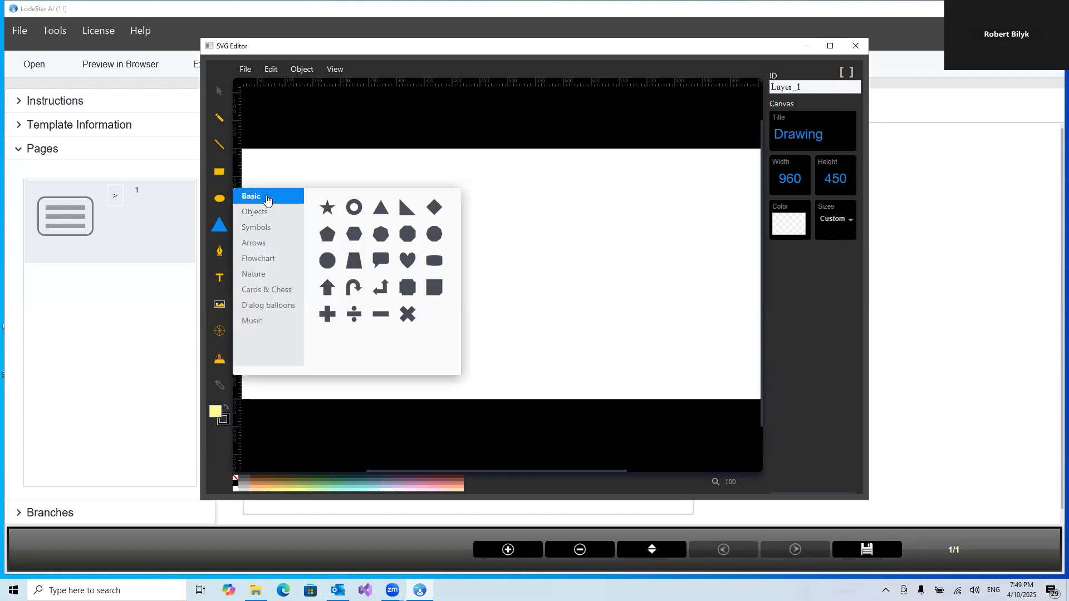
pyautogui.click(382, 211)
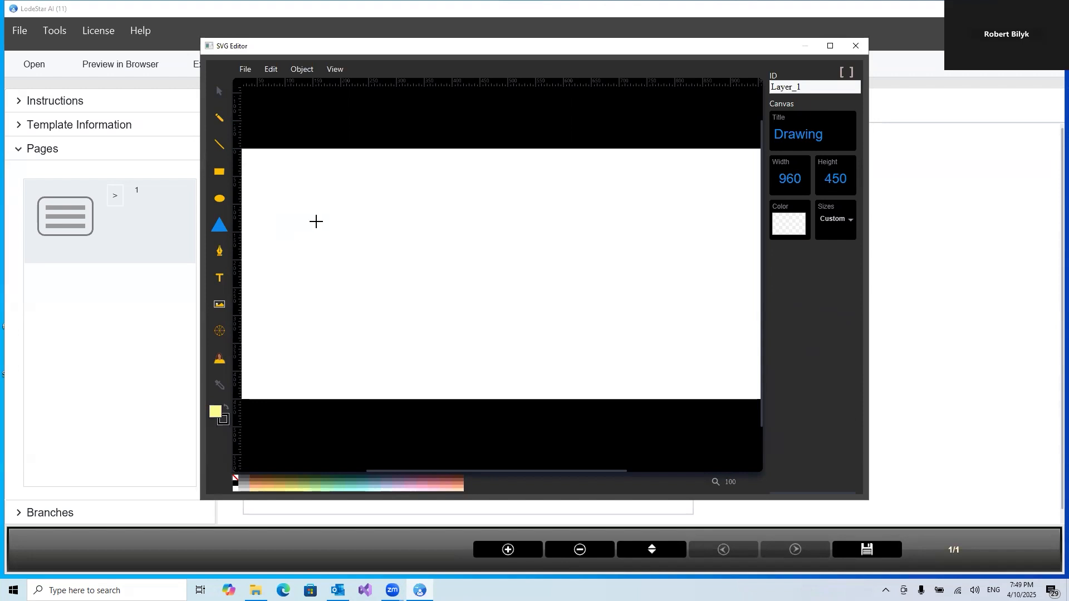
pyautogui.moveTo(316, 220); pyautogui.dragTo(433, 327)
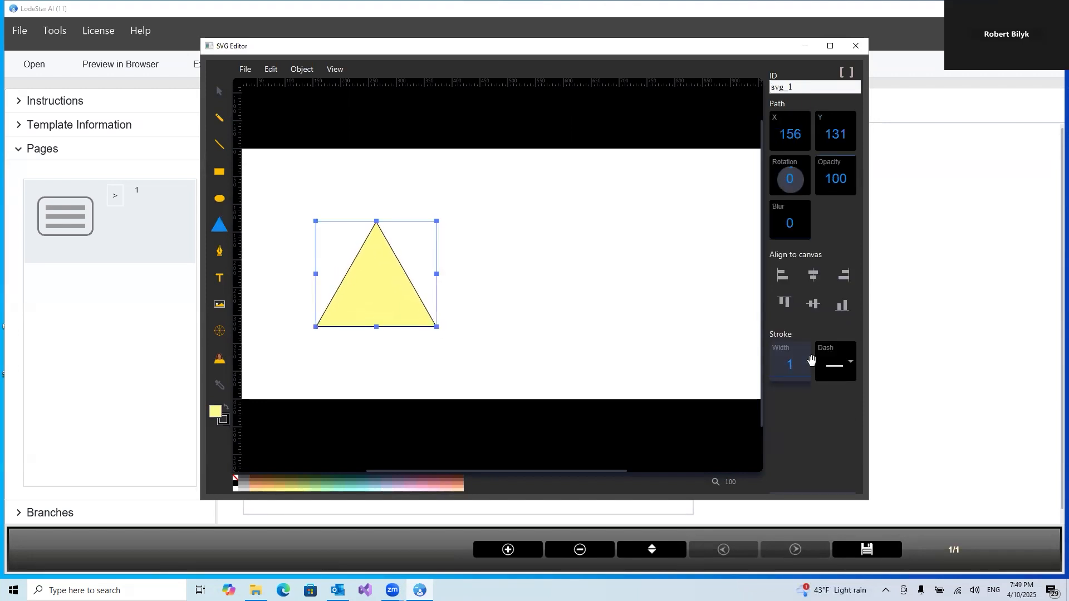
pyautogui.moveTo(795, 370); pyautogui.dragTo(796, 366)
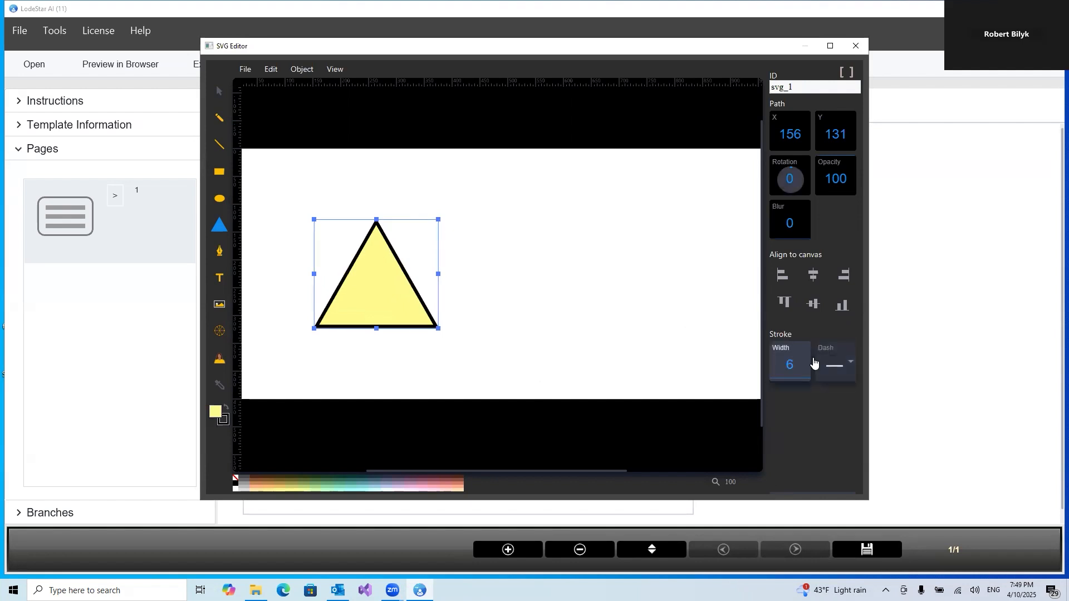
# Draw a diamond shape to the right of the triangle and set its stroke width to 6
pyautogui.click(226, 228)
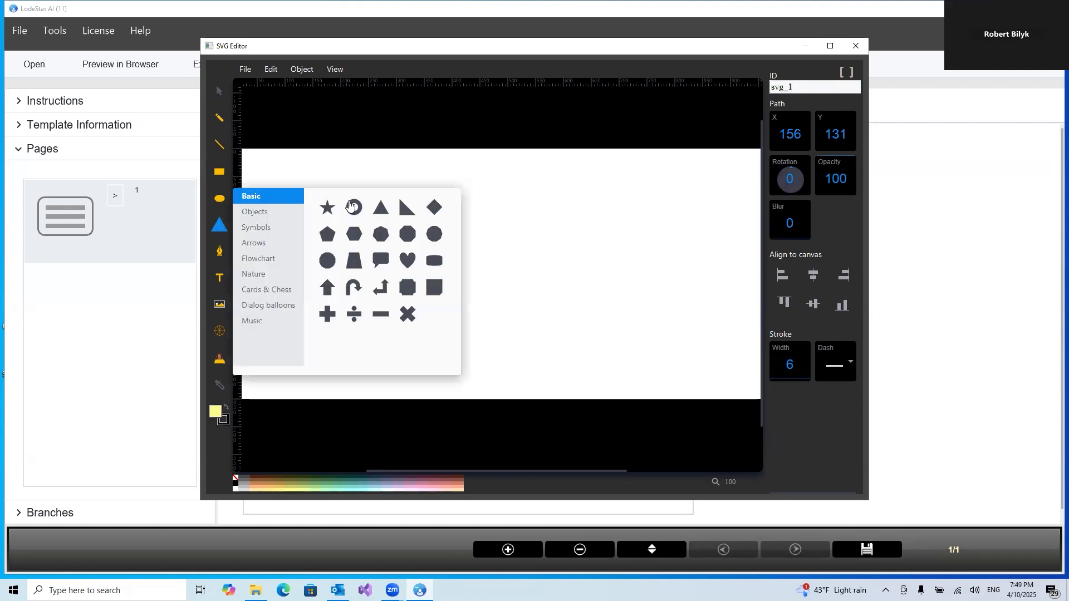
pyautogui.click(434, 209)
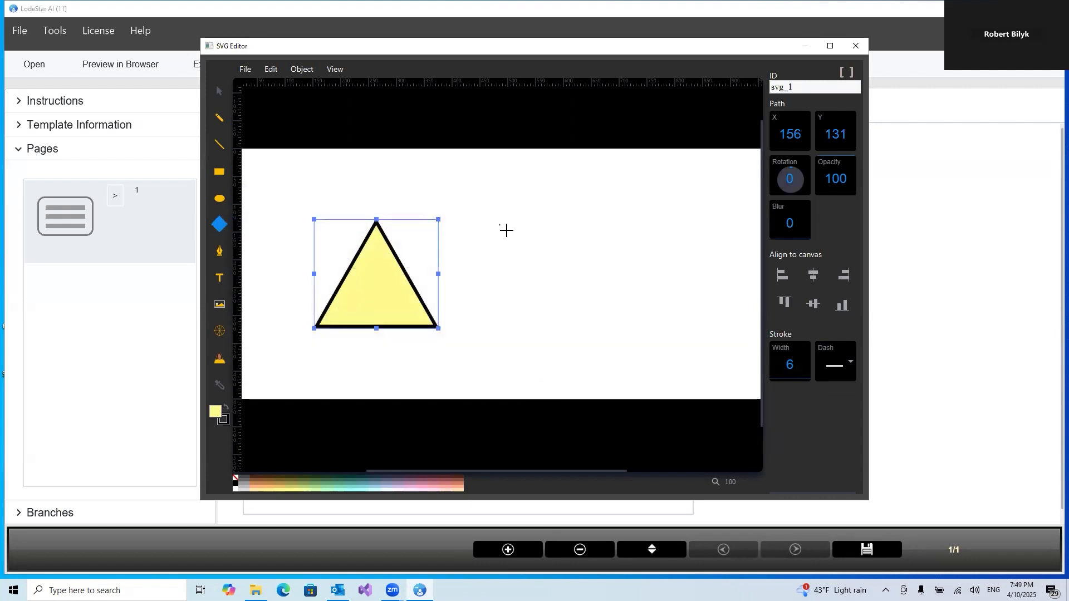
pyautogui.moveTo(498, 224)
pyautogui.mouseDown()
pyautogui.moveTo(568, 312)
pyautogui.moveTo(628, 325)
pyautogui.mouseUp()
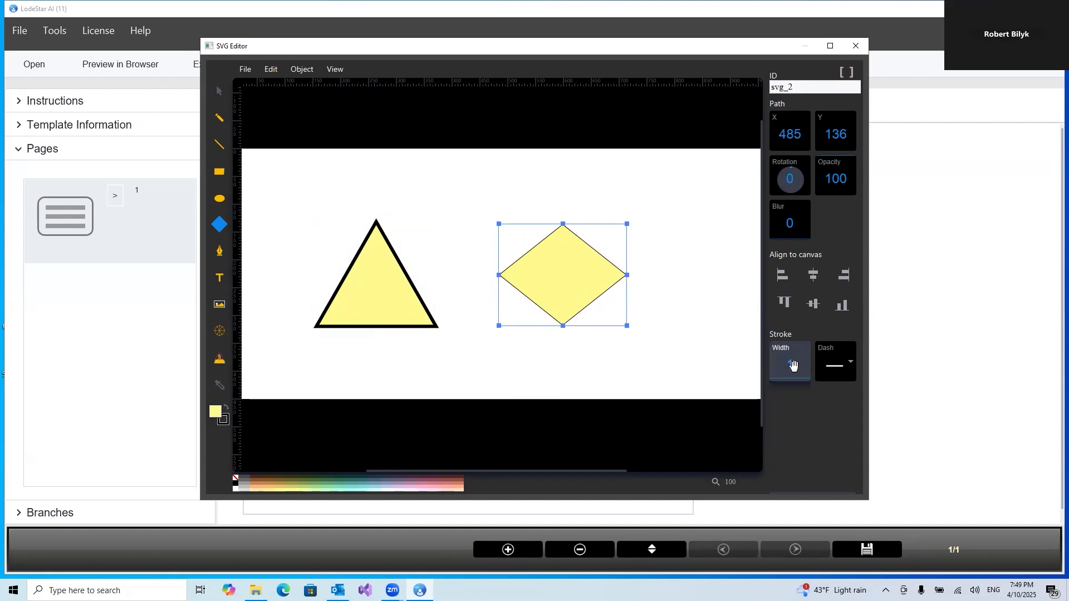
pyautogui.moveTo(793, 367); pyautogui.dragTo(793, 363)
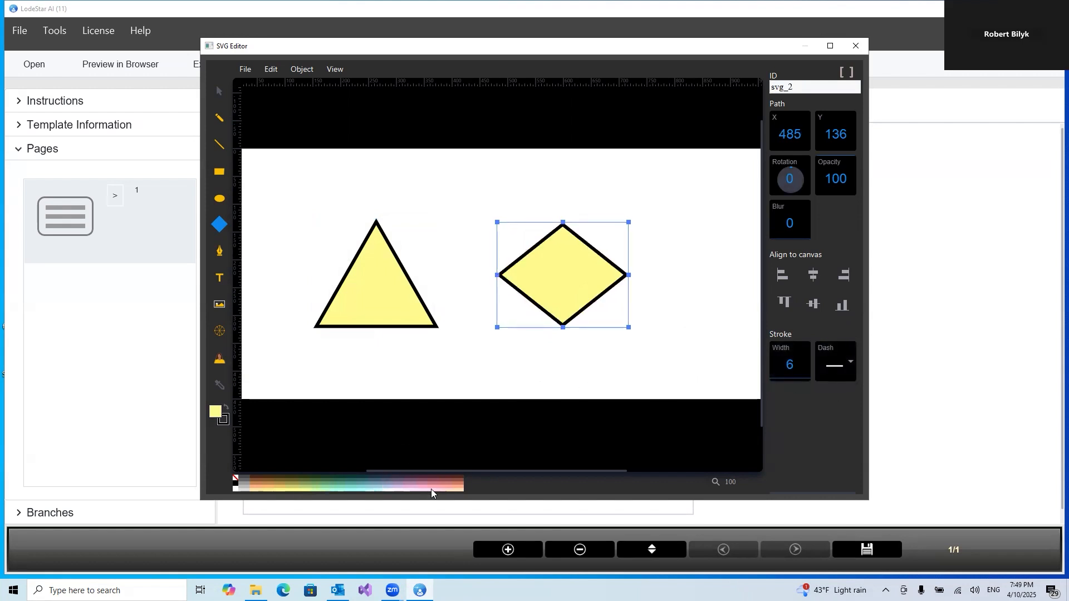
# Fill the diamond pale pink and move the triangle and diamond slightly to the left on the canvas
pyautogui.click(446, 489)
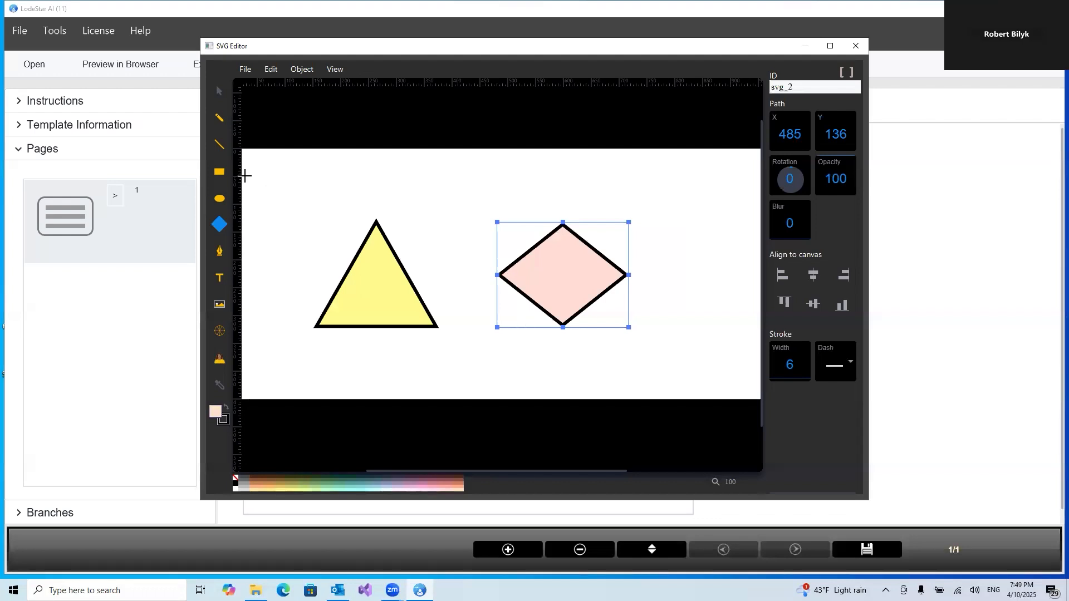
pyautogui.click(219, 89)
pyautogui.moveTo(367, 291); pyautogui.dragTo(326, 290)
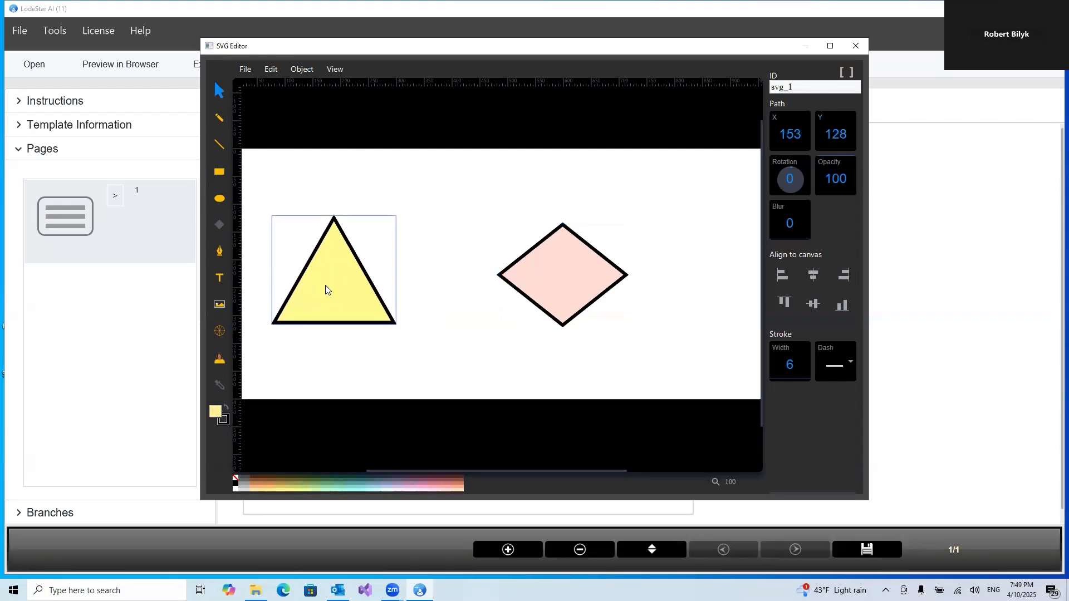
pyautogui.click(480, 300)
pyautogui.moveTo(549, 286); pyautogui.dragTo(496, 290)
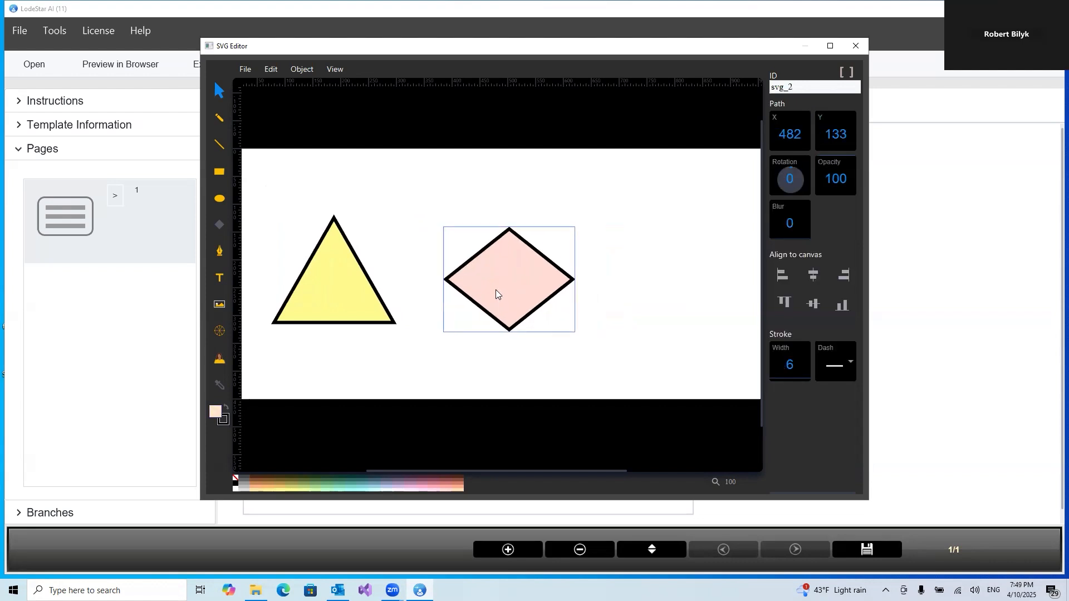
pyautogui.click(646, 296)
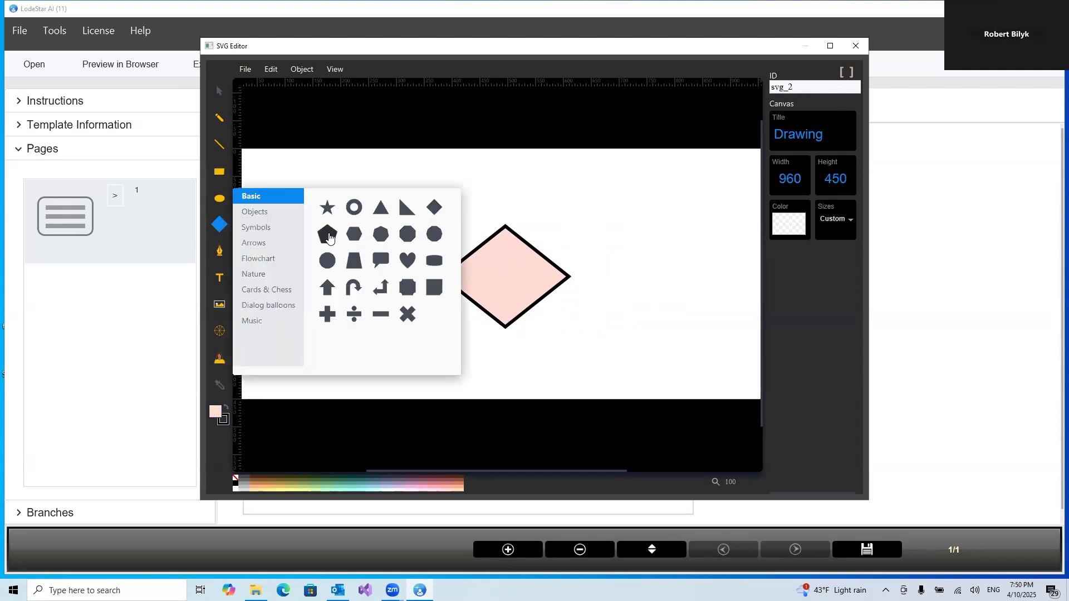
# Draw a pentagon about 100 px wide to the right of the diamond and fill it orange
pyautogui.click(327, 234)
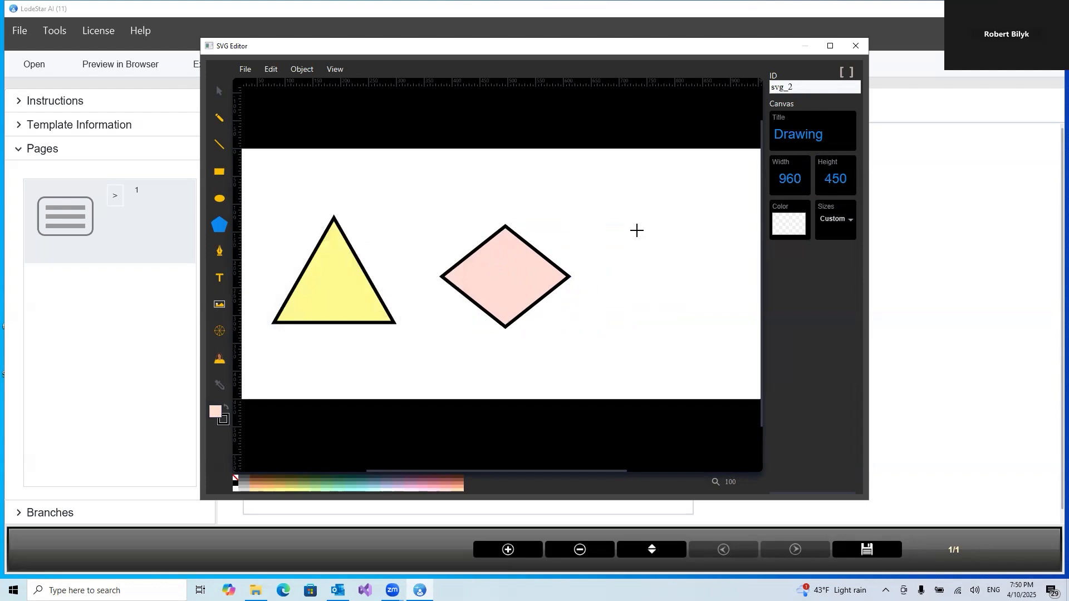
pyautogui.moveTo(635, 229); pyautogui.dragTo(739, 333)
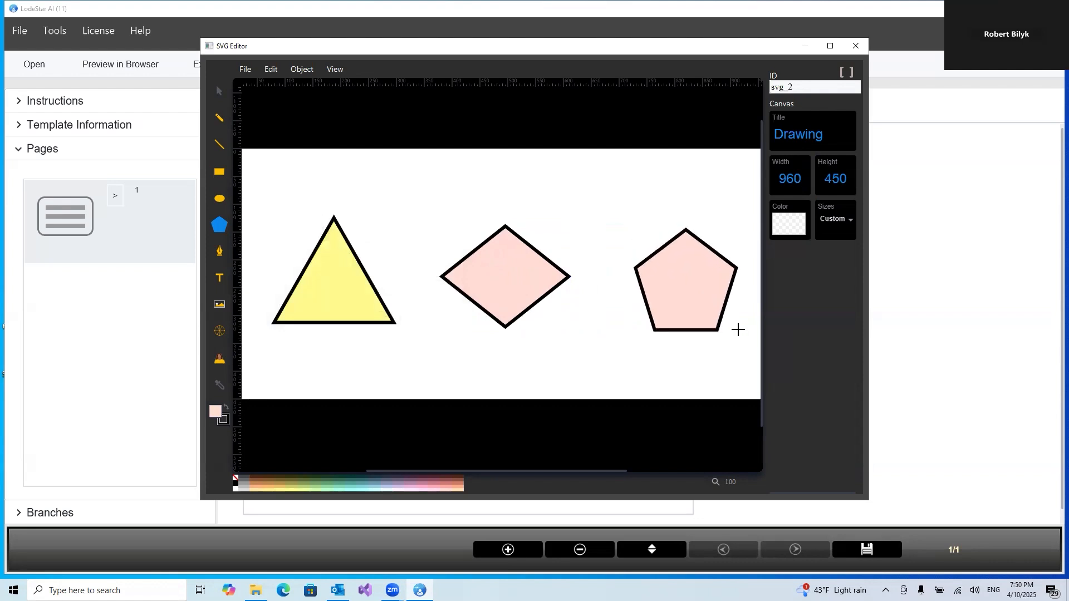
pyautogui.click(264, 486)
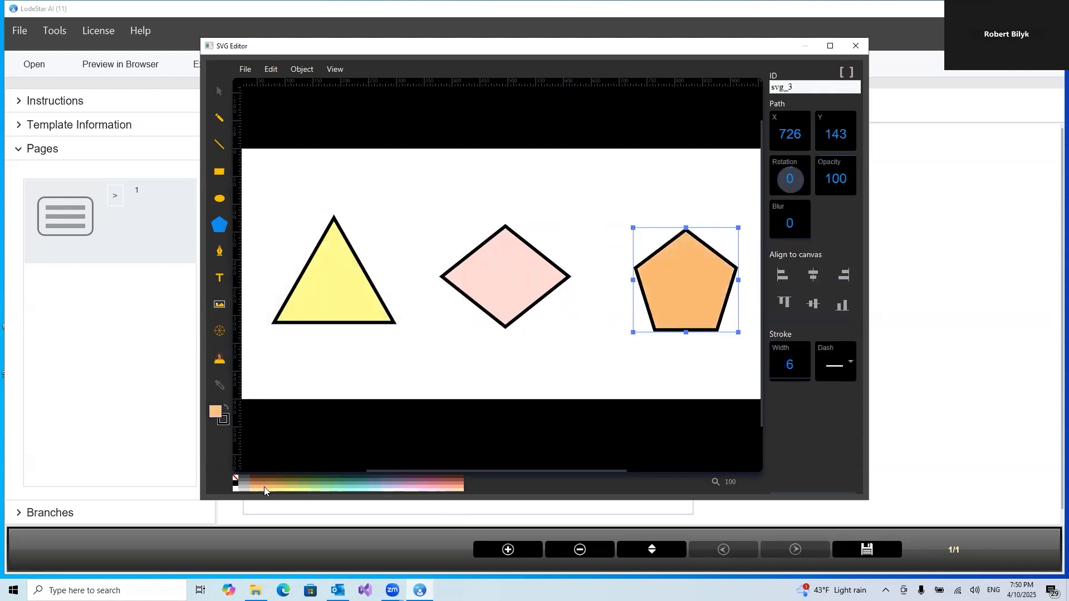
# Select the triangle and change its ID to triangle
pyautogui.click(220, 96)
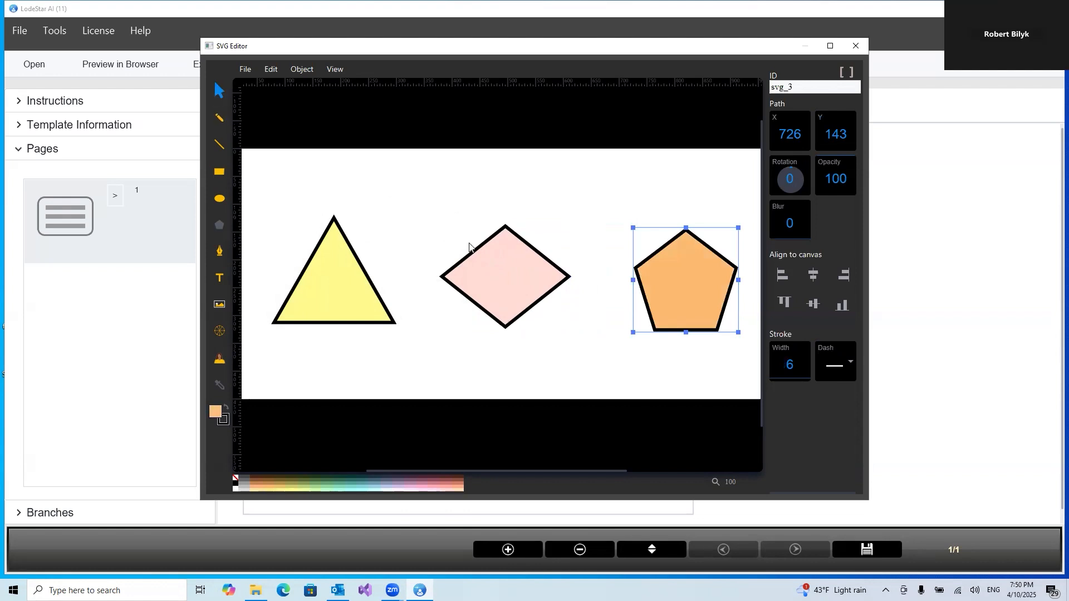
pyautogui.click(325, 283)
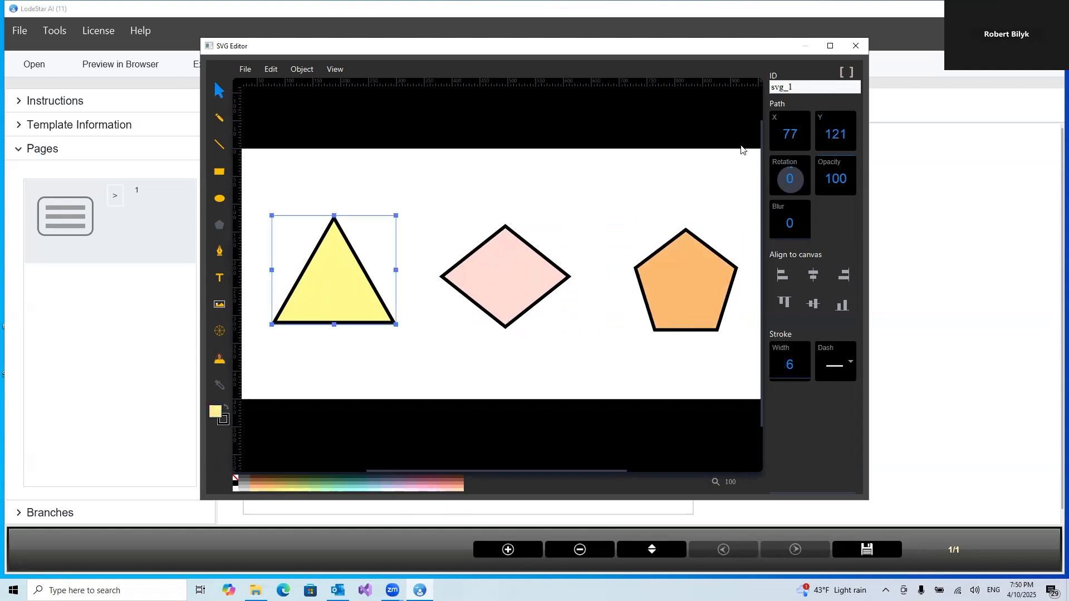
pyautogui.click(812, 84)
pyautogui.press('BackSpace')
pyautogui.press('BackSpace')
pyautogui.write('triangle')
# Select the diamond and change its ID to diamond
pyautogui.click(495, 277)
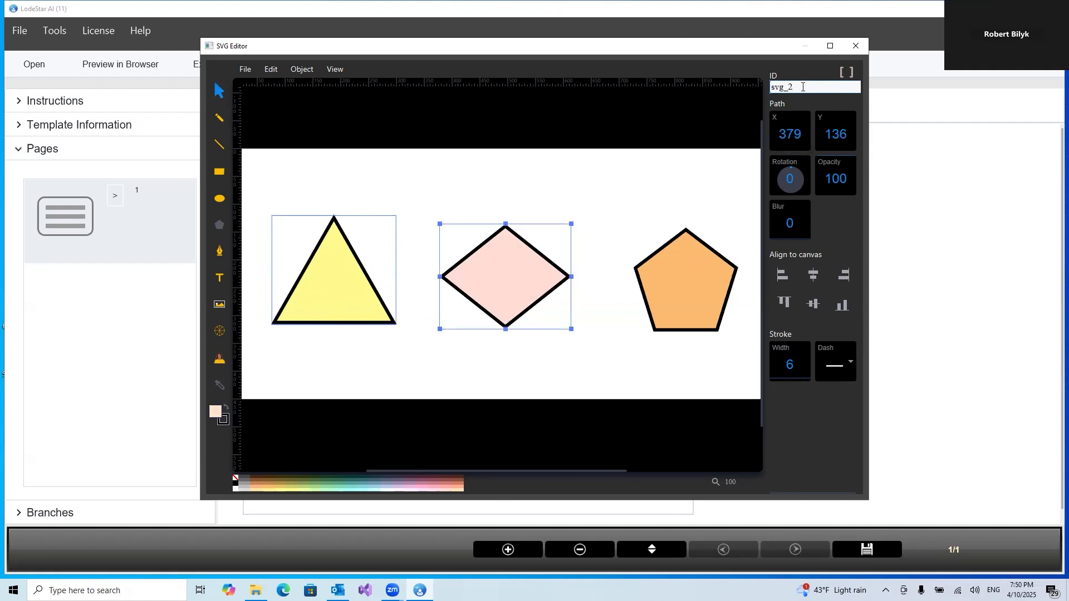
pyautogui.press('BackSpace')
pyautogui.press('BackSpace')
pyautogui.press('BackSpace')
pyautogui.press('BackSpace')
pyautogui.write('fi')
pyautogui.press('BackSpace')
pyautogui.press('BackSpace')
pyautogui.write('diamond')
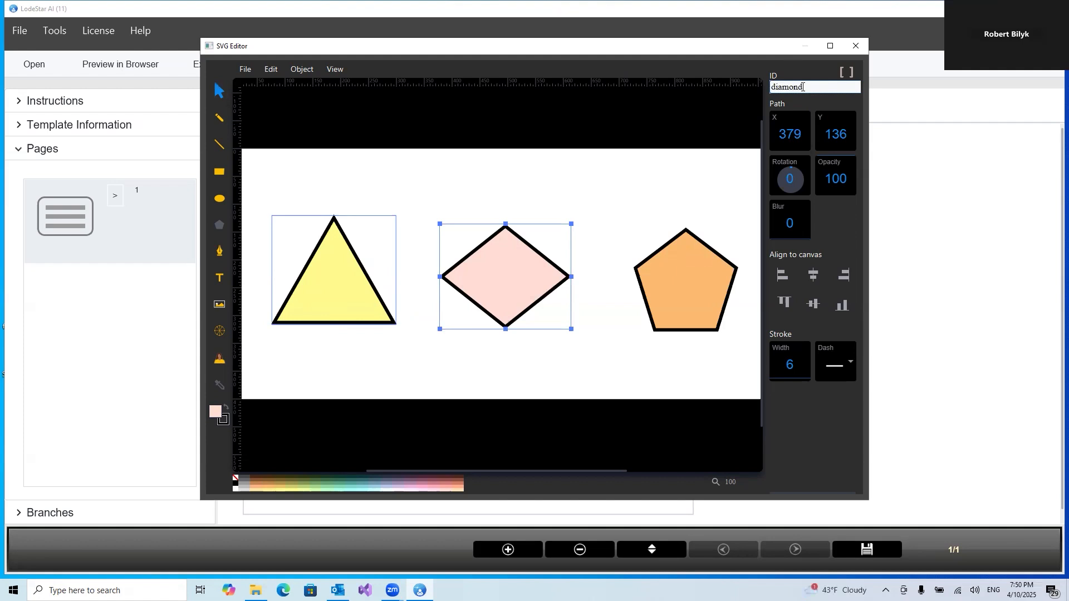
# Change the pentagon's ID to pentagon, then close the SVG editor and save the drawing
pyautogui.click(718, 270)
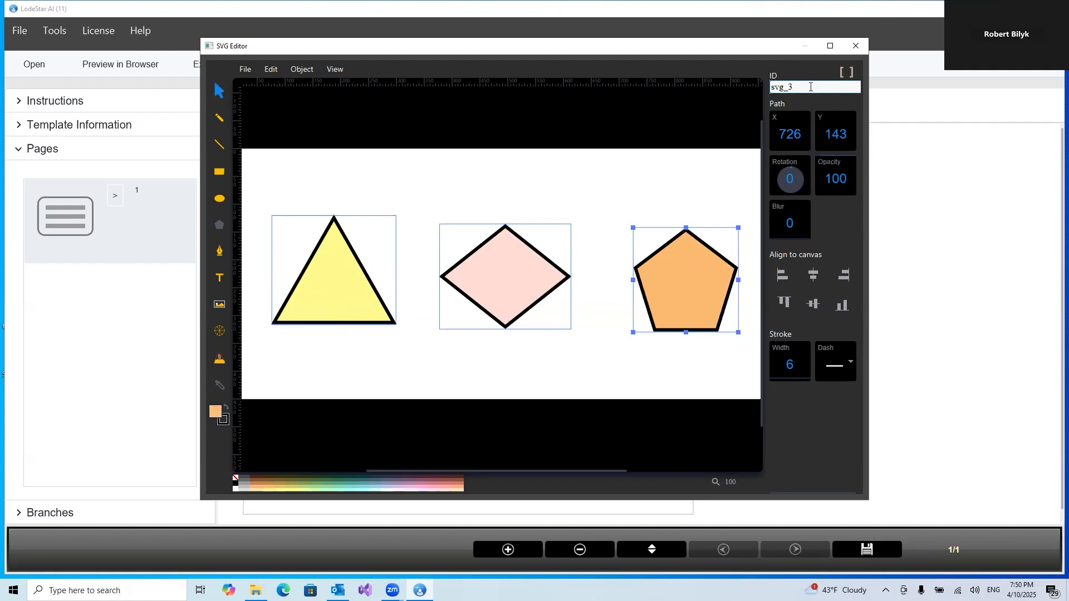
pyautogui.press('BackSpace')
pyautogui.press('BackSpace')
pyautogui.write('pentagon')
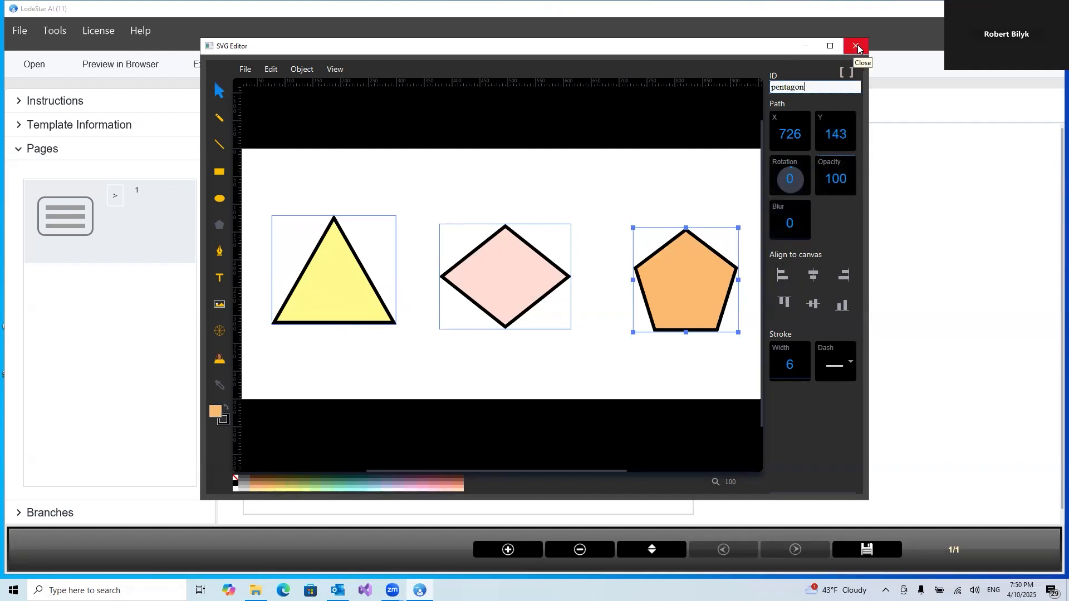
pyautogui.click(858, 49)
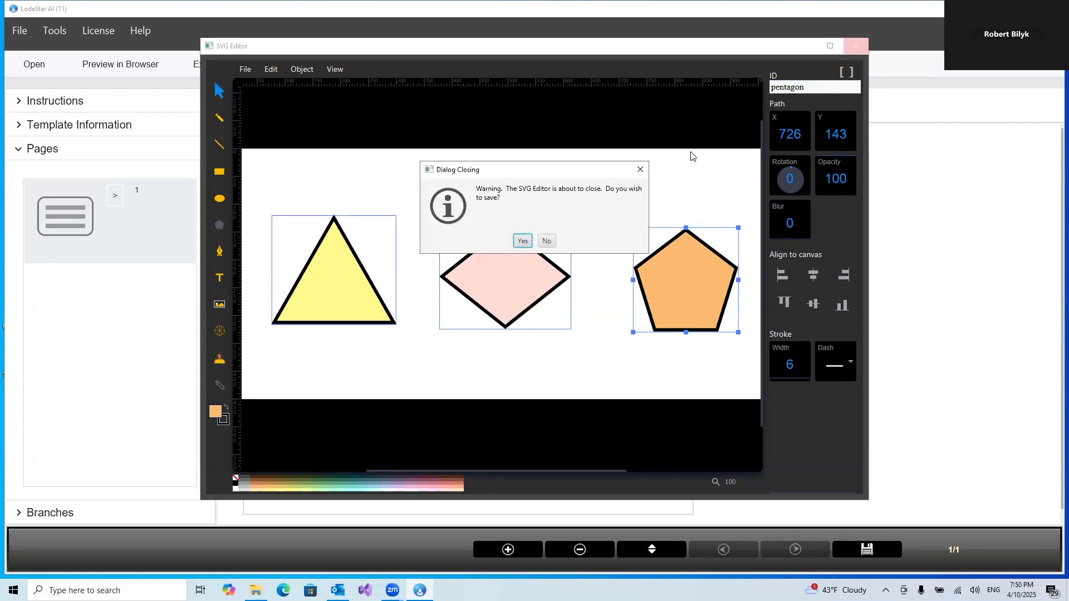
pyautogui.click(522, 243)
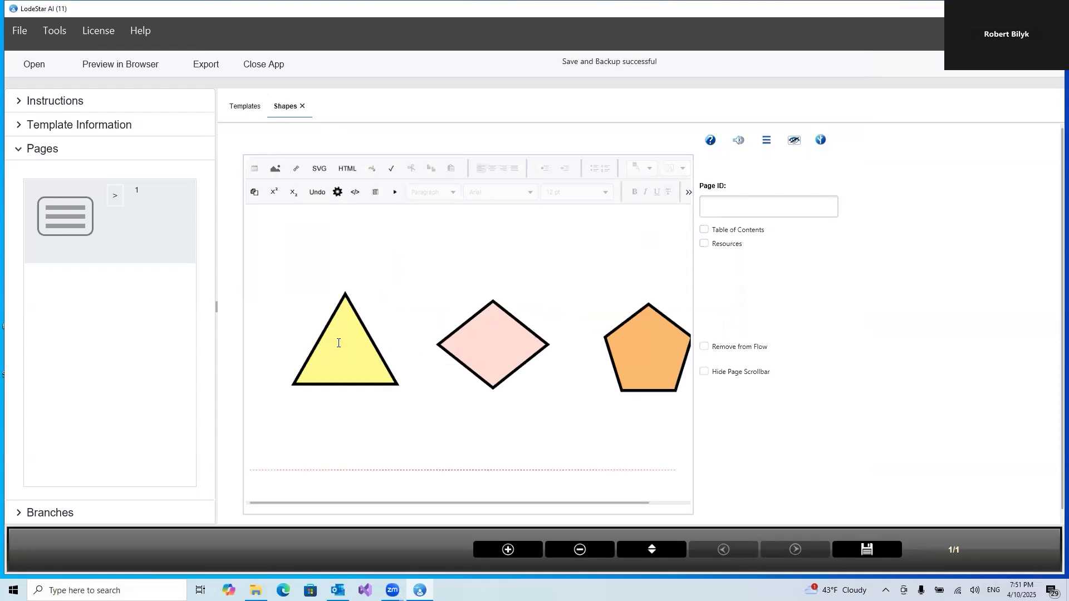
# Set the drawing's image width to 100% and center it on the page
pyautogui.doubleClick(338, 344)
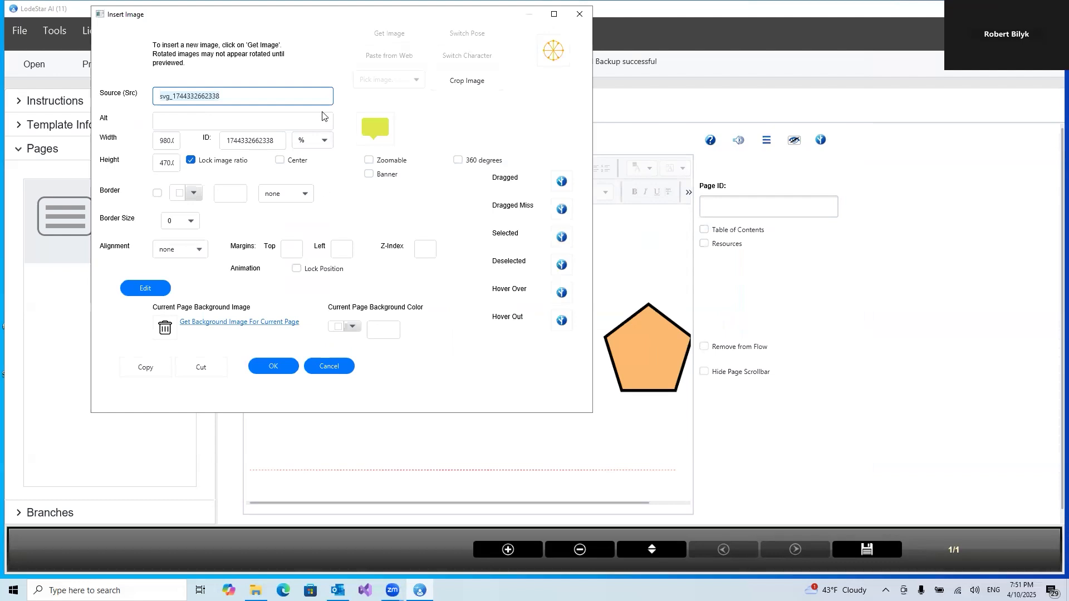
pyautogui.click(306, 143)
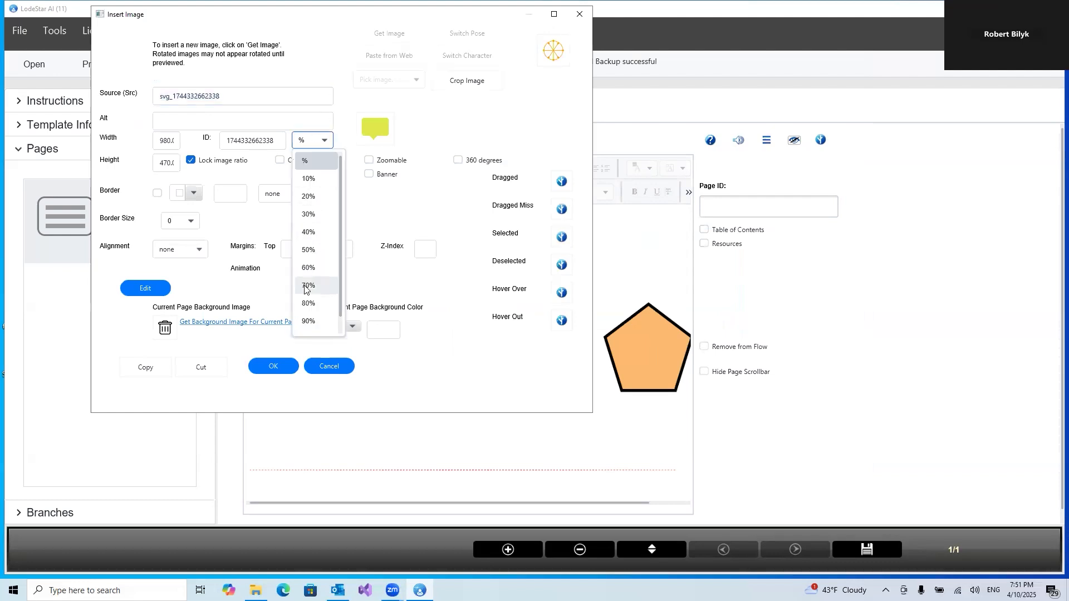
pyautogui.click(315, 326)
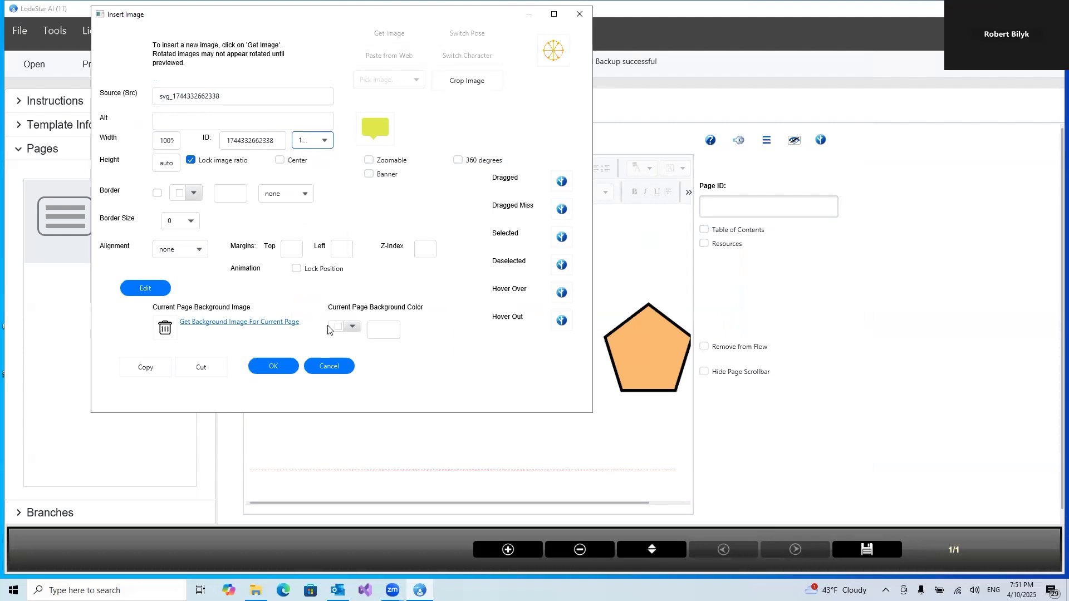
pyautogui.click(299, 159)
pyautogui.click(273, 366)
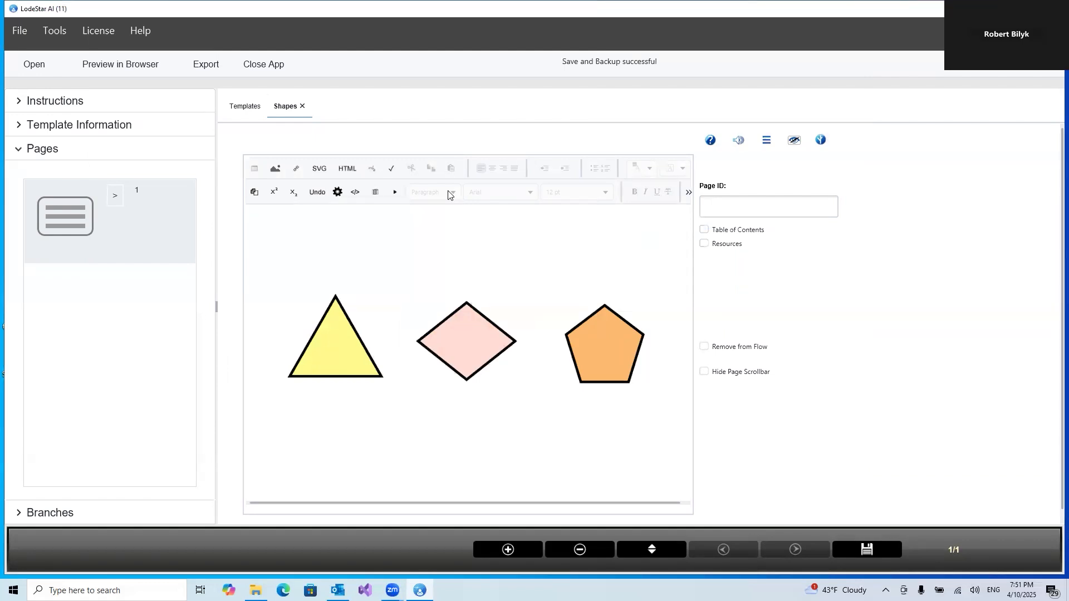
# Set the page ID to shapes
pyautogui.click(747, 212)
pyautogui.write('shapes')
# Open the page-level script options, choose Execute Command(s), and open the command script editor
pyautogui.click(822, 142)
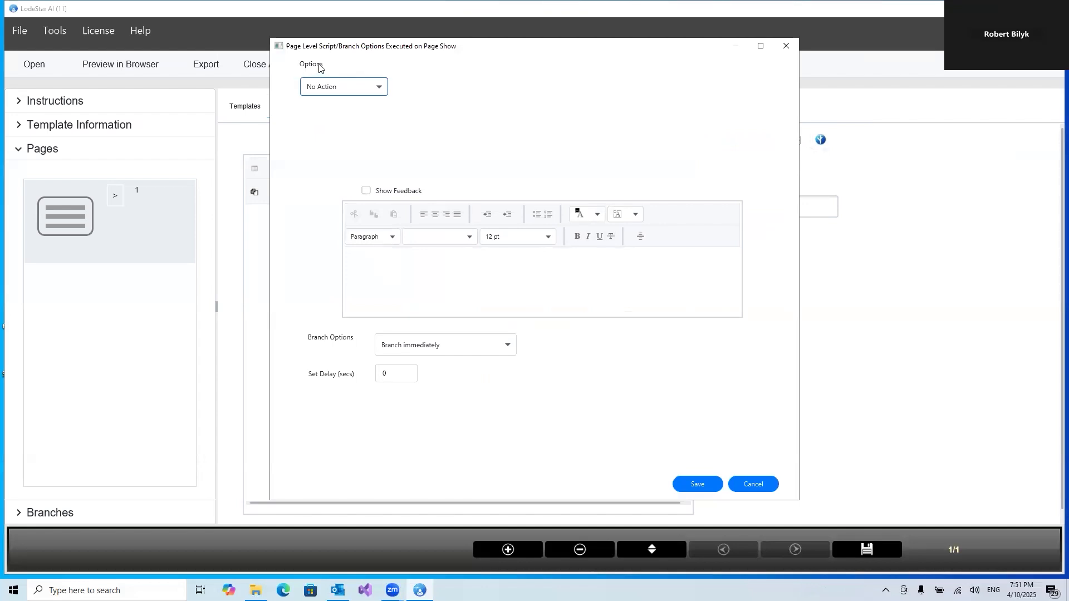
pyautogui.click(317, 89)
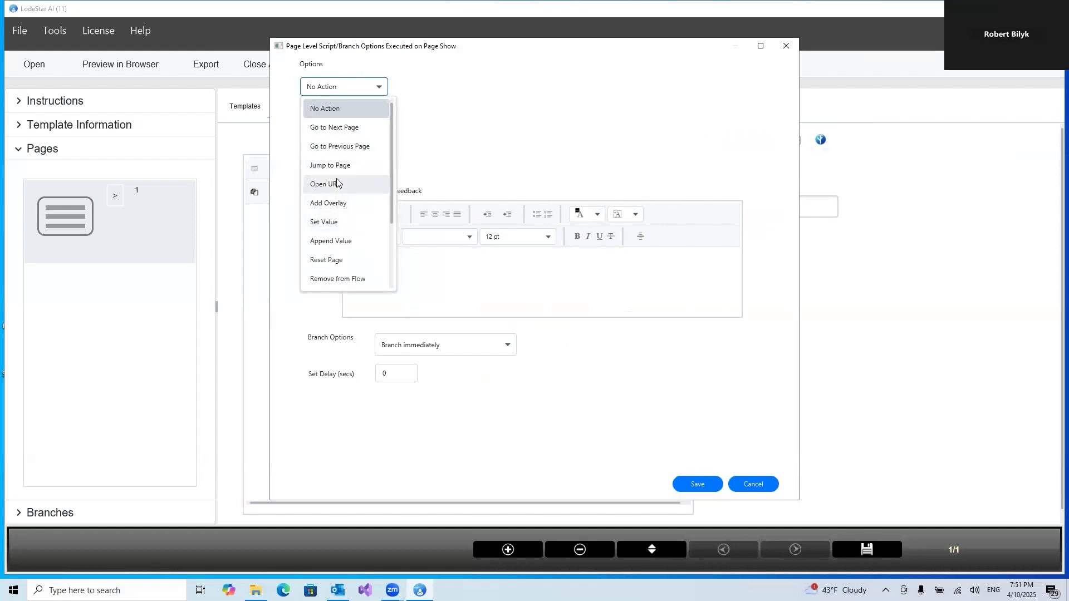
pyautogui.scroll(-2, 342, 205)
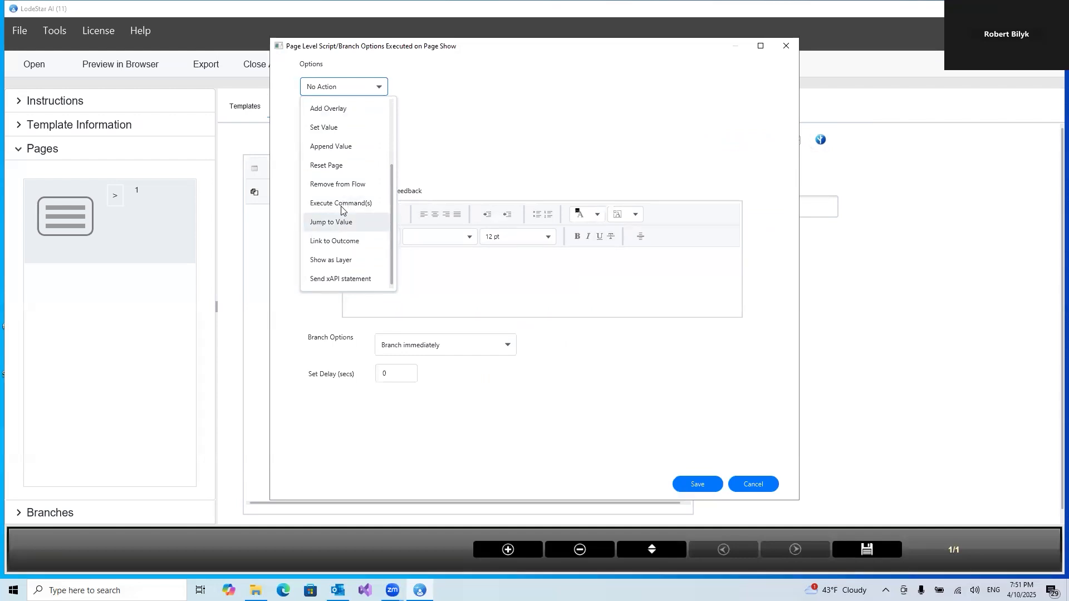
pyautogui.click(342, 204)
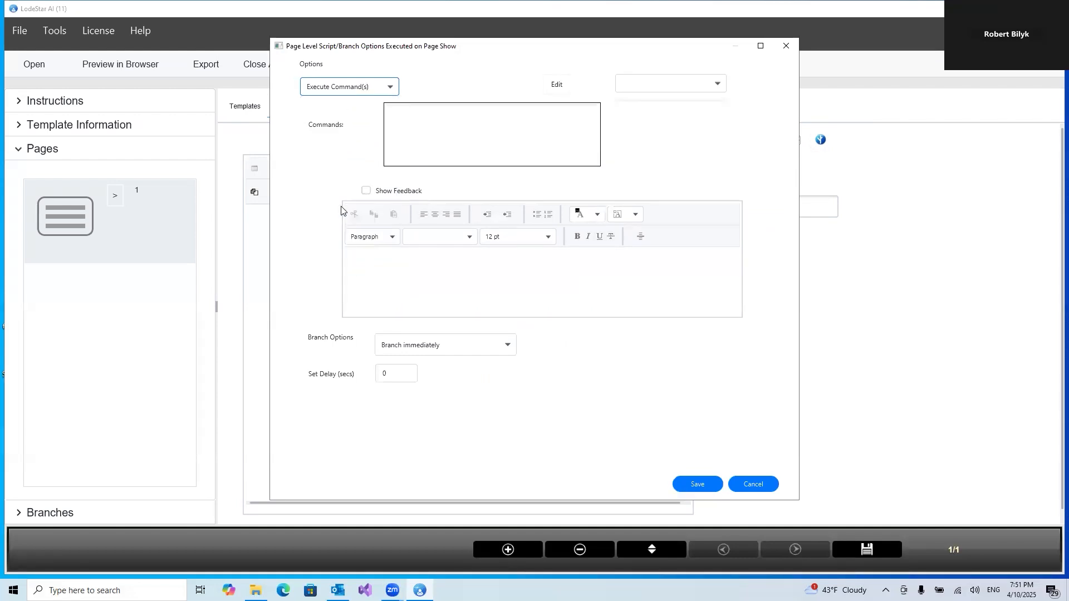
pyautogui.click(417, 121)
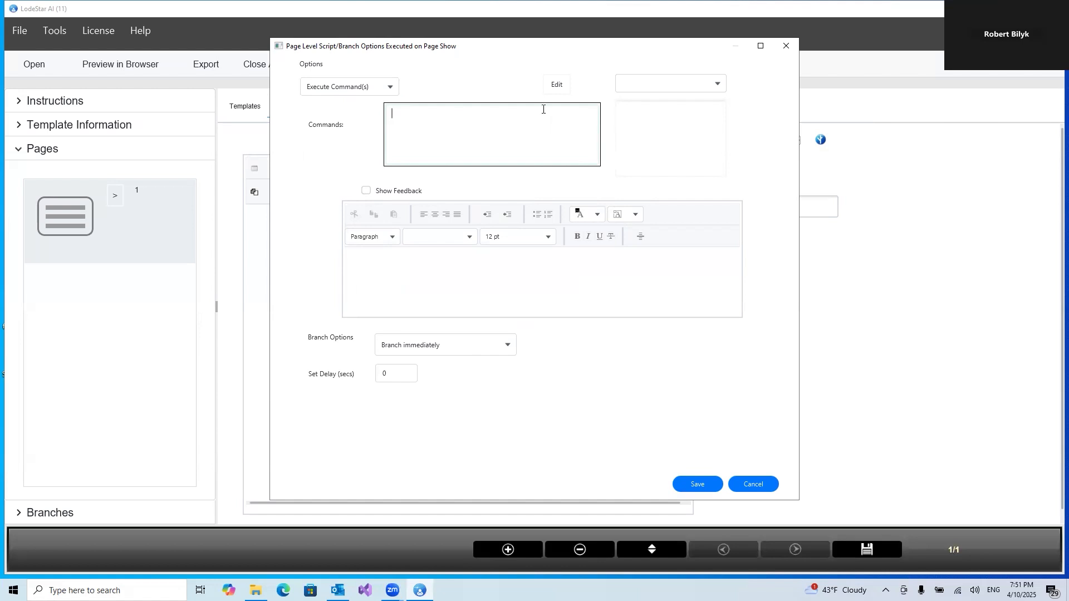
pyautogui.click(557, 85)
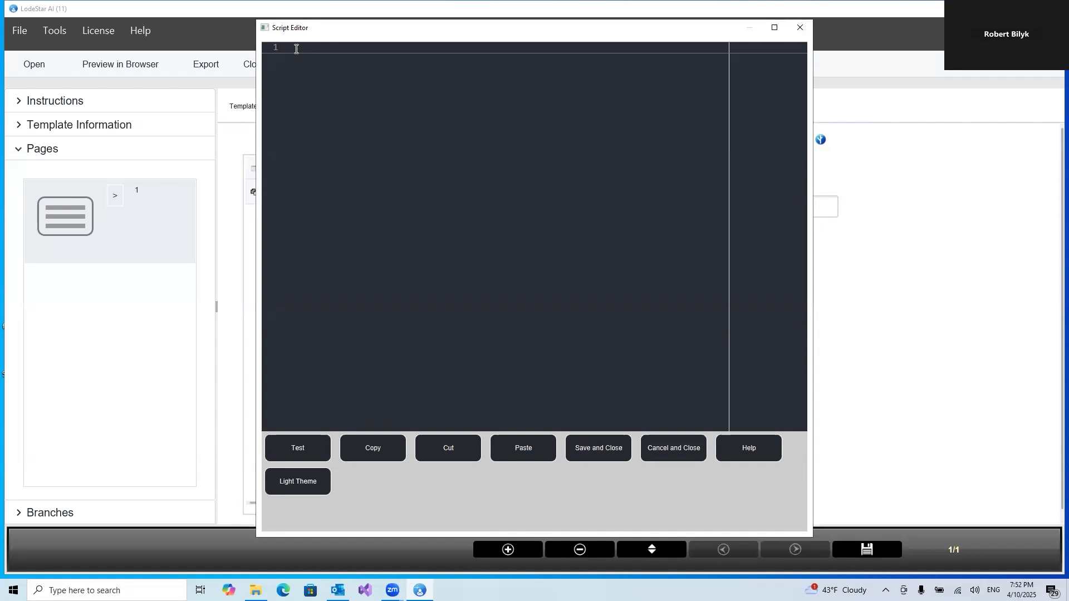
# Write the command setValue("sides", 0); in the script editor
pyautogui.write('SetValue("sides')
pyautogui.click(377, 48)
pyautogui.write(', 0')
pyautogui.click(420, 45)
pyautogui.write(';')
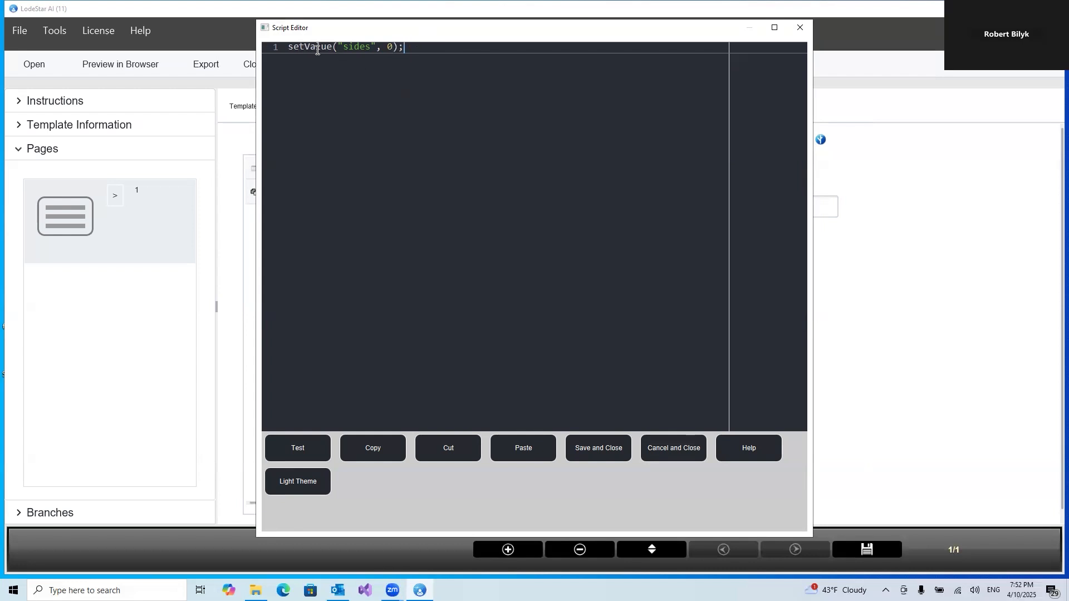
# Test the script, save and close the script editor, and save the page-level options
pyautogui.doubleClick(391, 47)
pyautogui.click(406, 47)
pyautogui.doubleClick(393, 47)
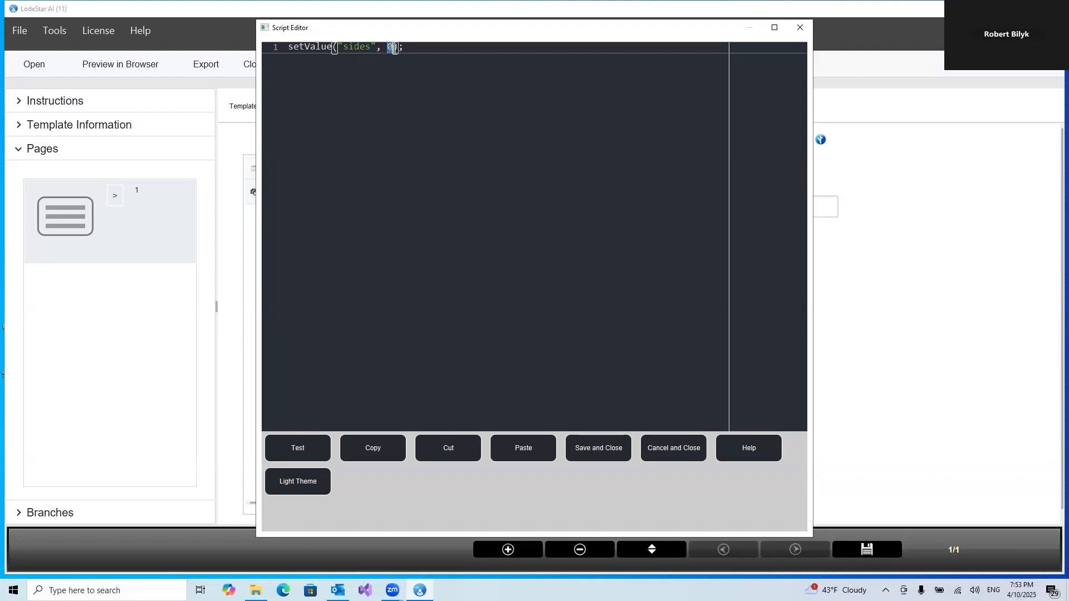
pyautogui.click(422, 51)
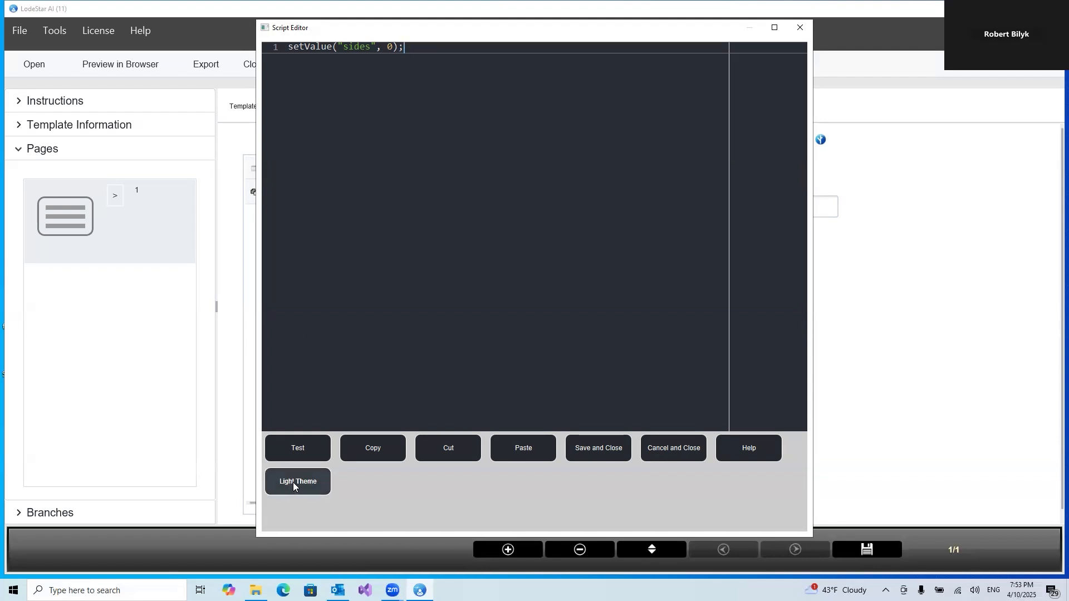
pyautogui.click(294, 445)
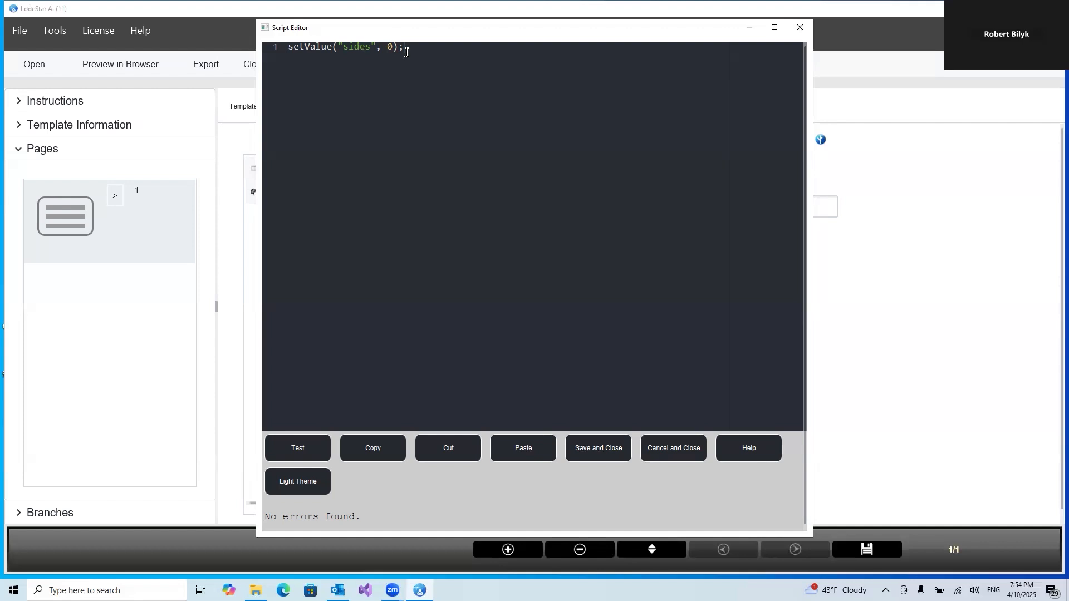
pyautogui.click(589, 450)
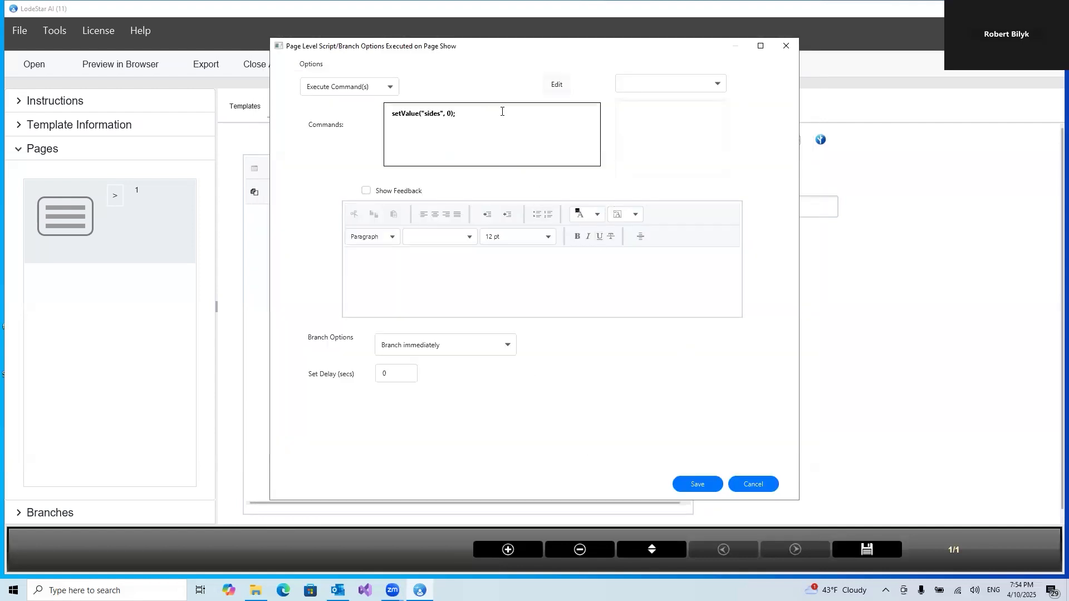
pyautogui.click(698, 485)
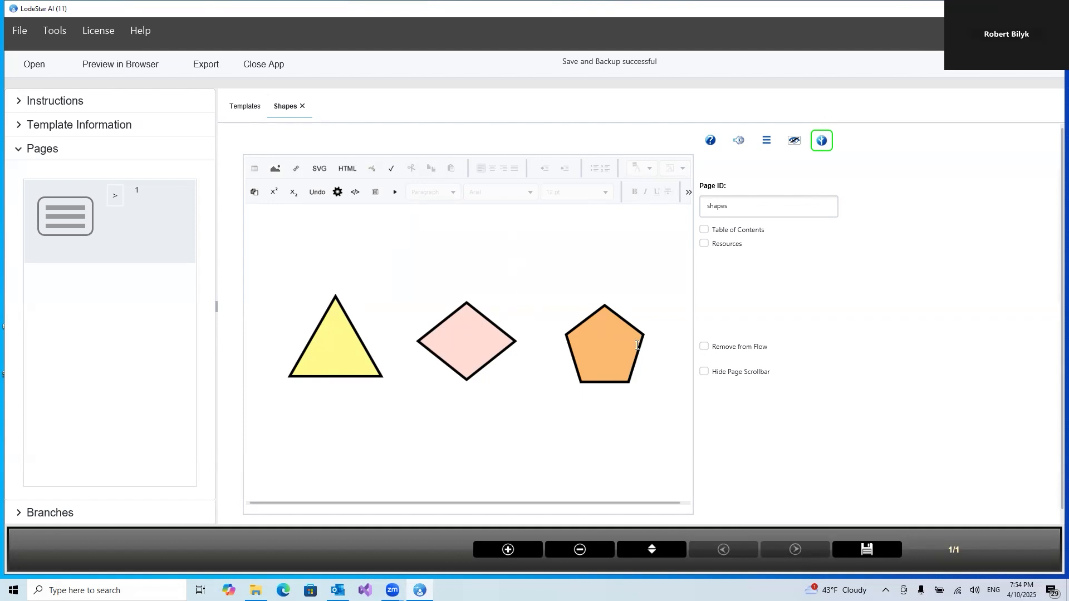
# Open the shapes drawing in the SVG Editor and shift the triangle, diamond and pentagon slightly left
pyautogui.doubleClick(339, 333)
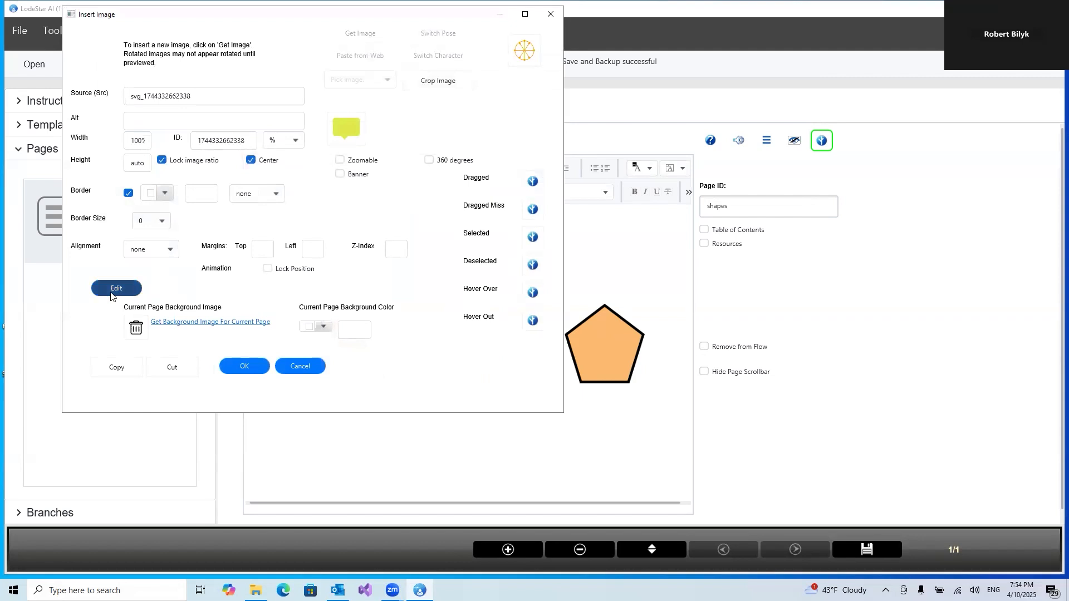
pyautogui.click(114, 290)
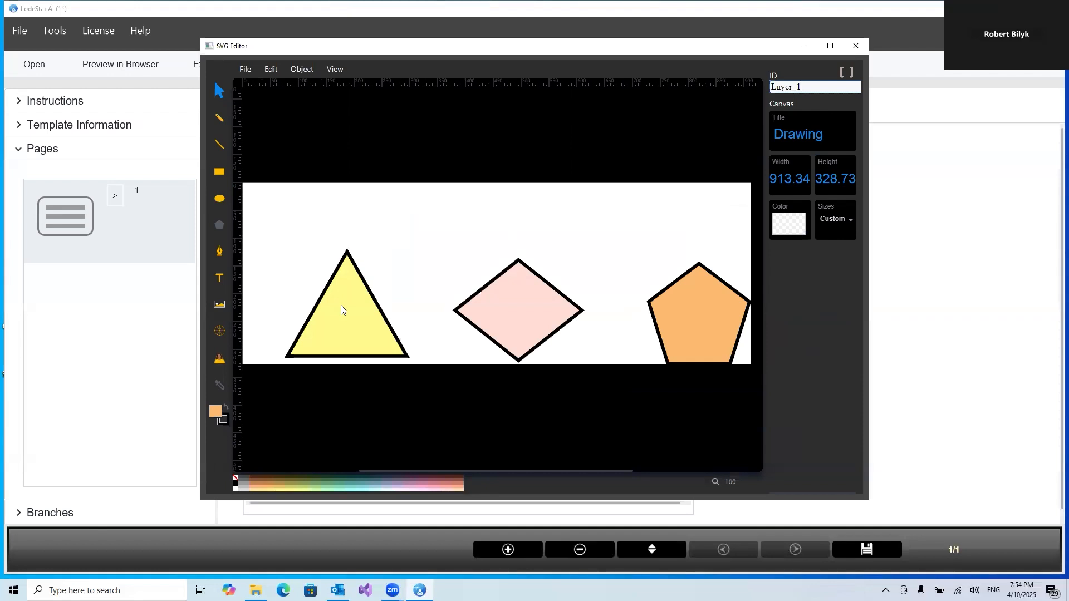
pyautogui.moveTo(341, 308); pyautogui.dragTo(328, 308)
pyautogui.click(429, 275)
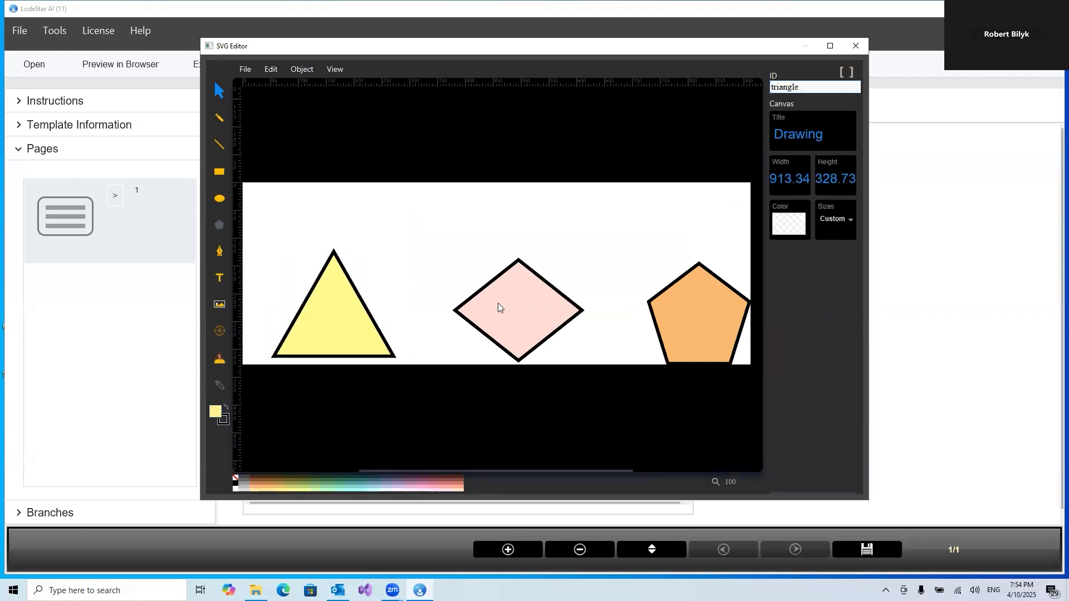
pyautogui.moveTo(490, 306); pyautogui.dragTo(491, 300)
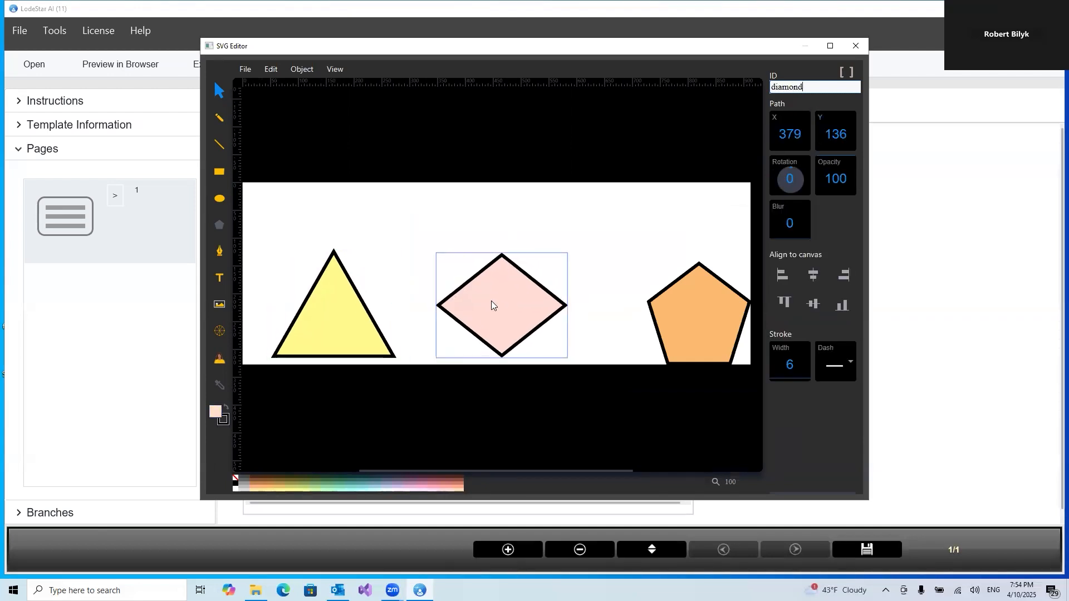
pyautogui.moveTo(704, 334); pyautogui.dragTo(676, 324)
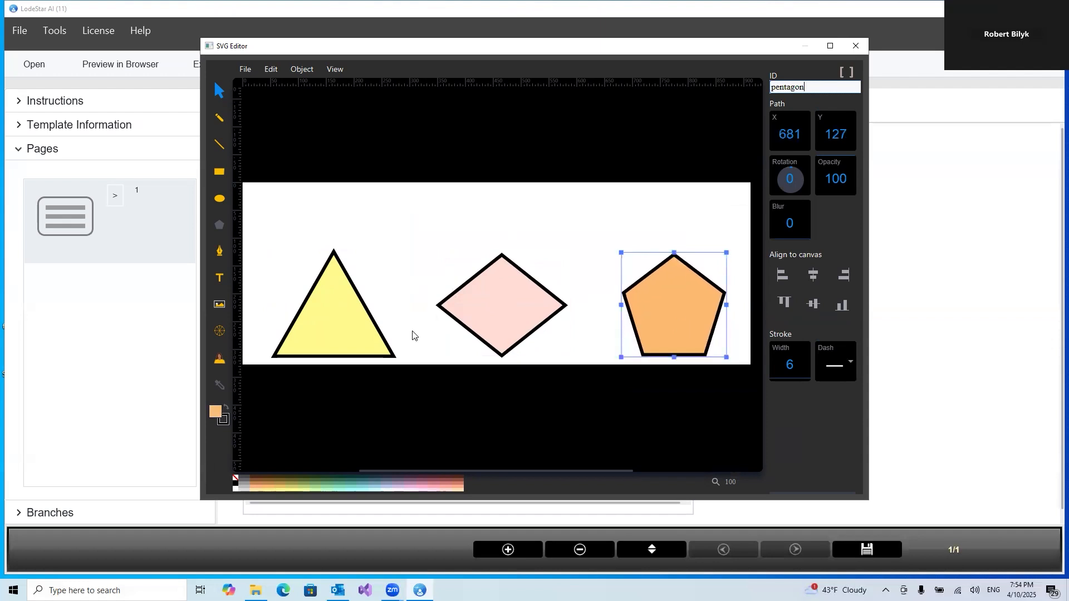
# Open the triangle's Select Branch Options, choose Execute Command(s), and open the command script editor
pyautogui.click(350, 327)
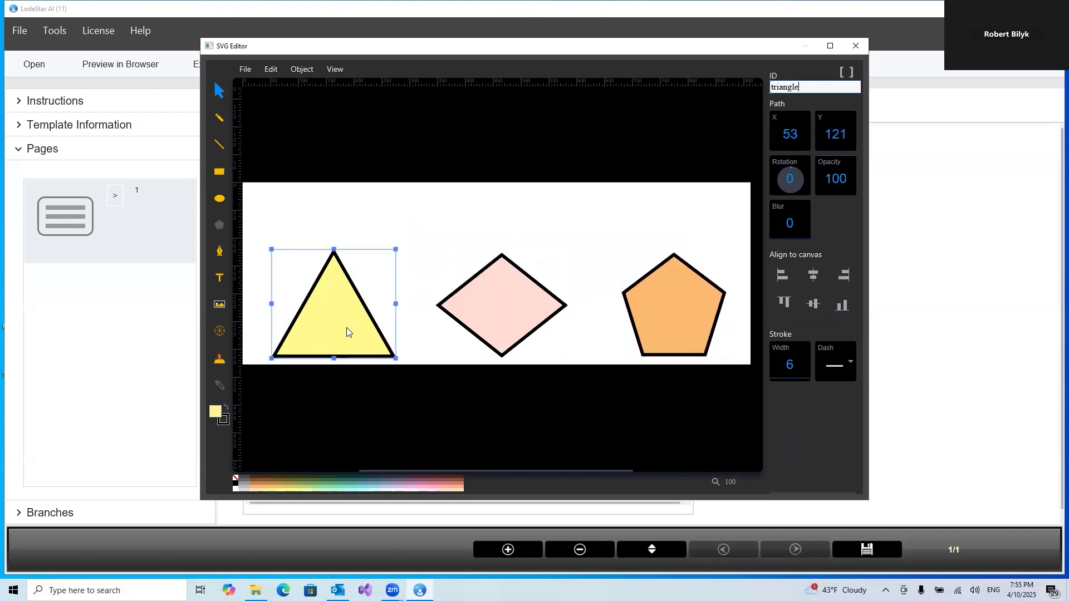
pyautogui.rightClick(325, 325)
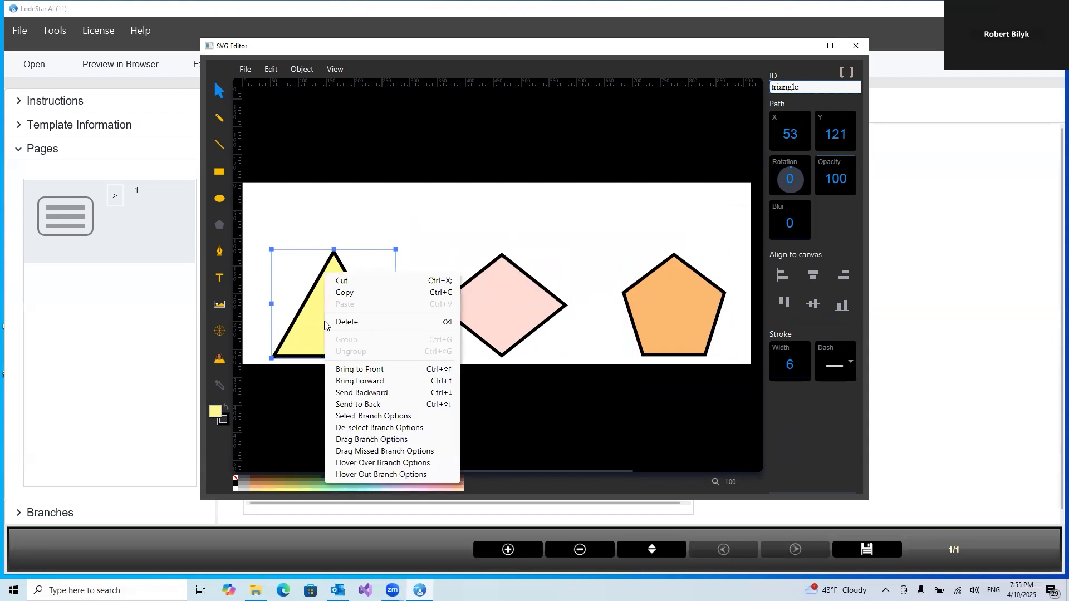
pyautogui.click(396, 418)
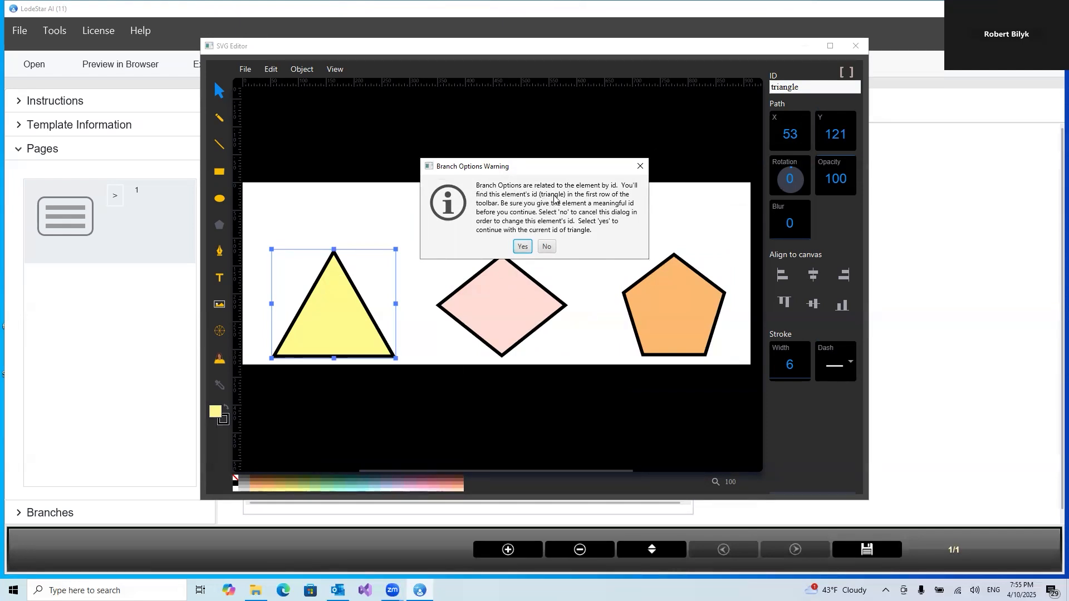
pyautogui.click(523, 247)
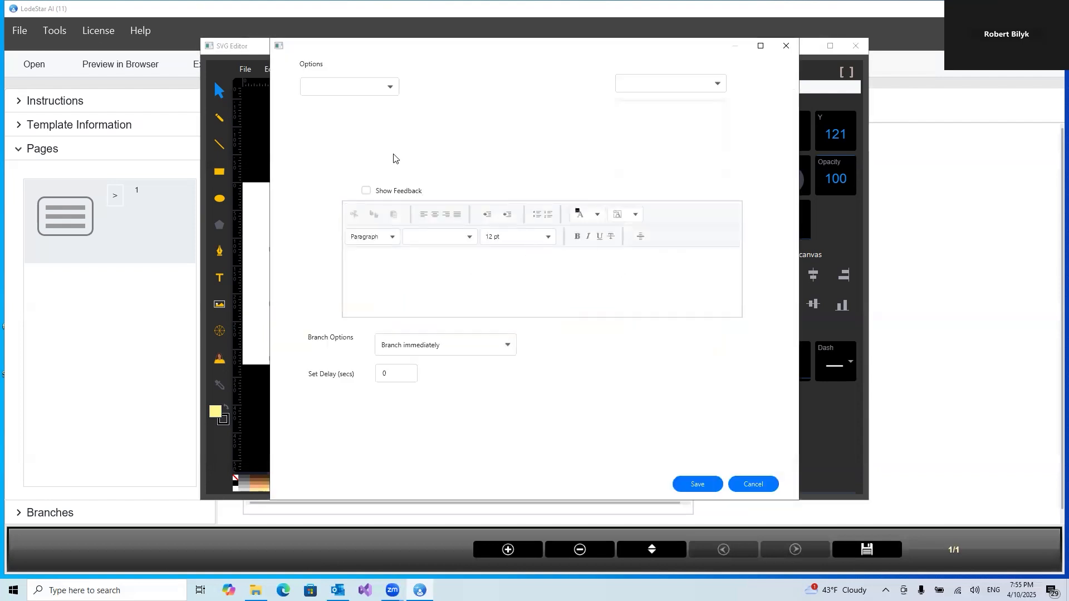
pyautogui.click(343, 89)
pyautogui.click(319, 204)
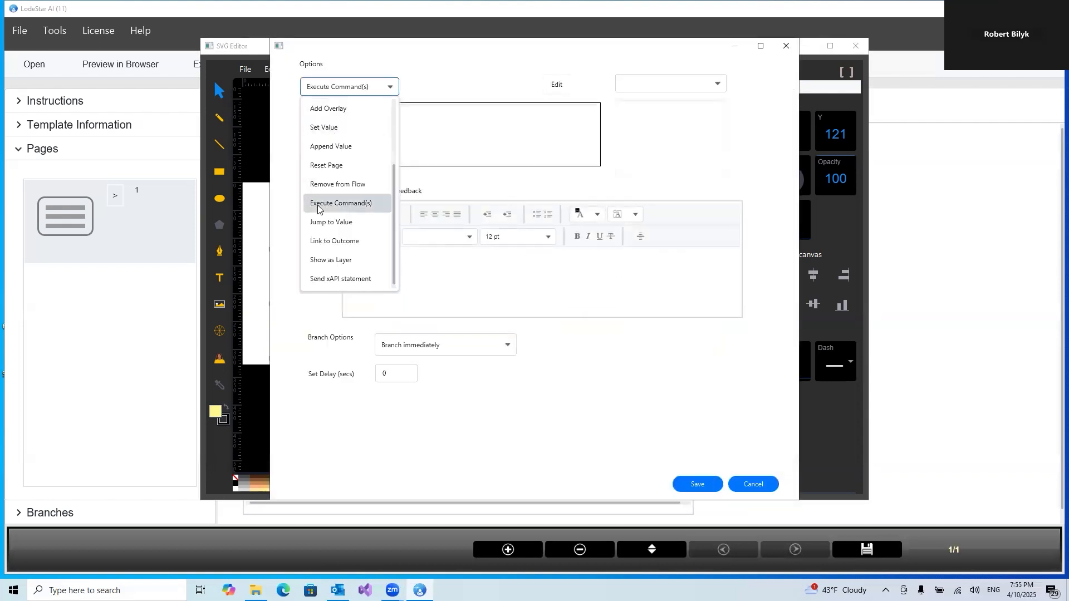
pyautogui.click(434, 120)
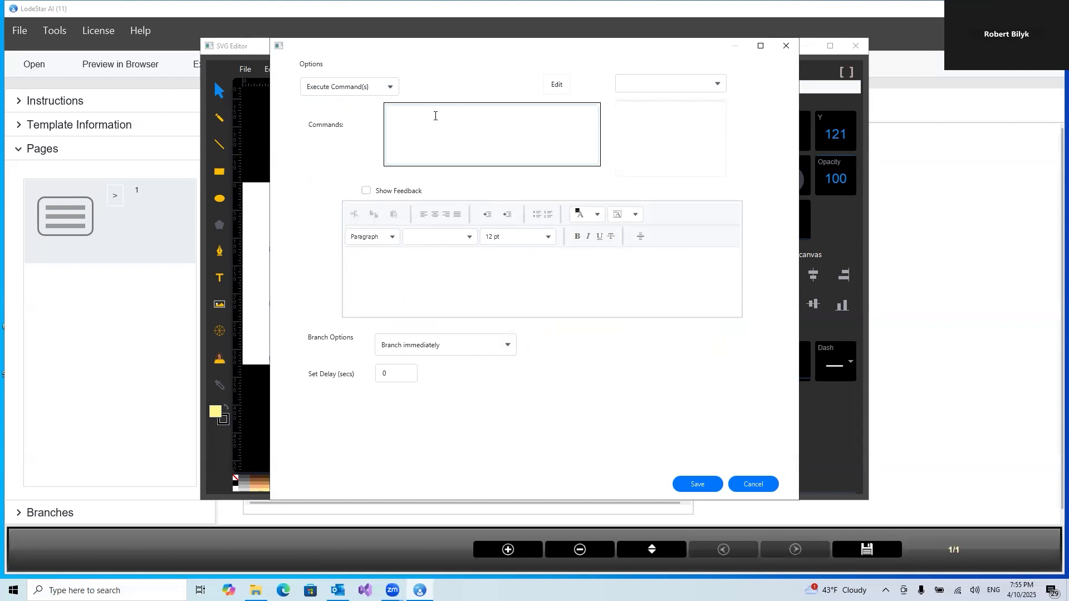
pyautogui.click(555, 85)
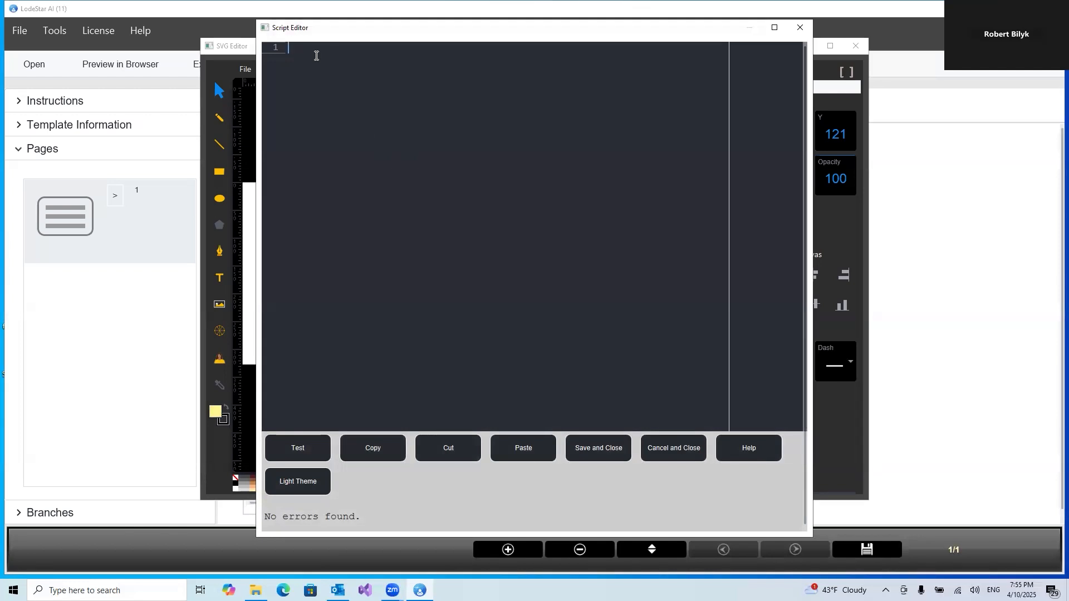
pyautogui.write('appendVal')
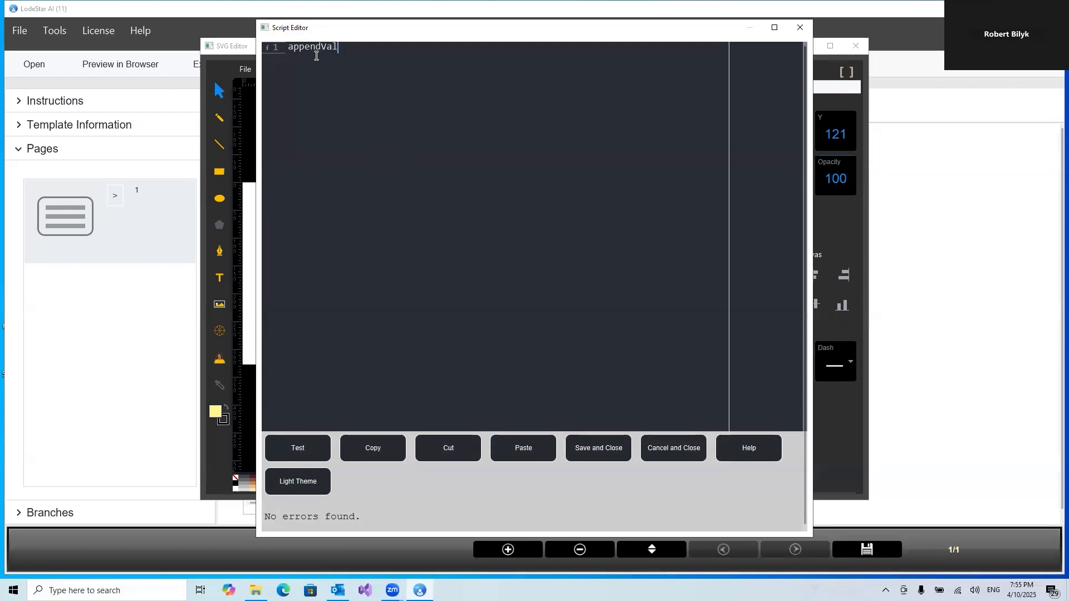
pyautogui.write('ue')
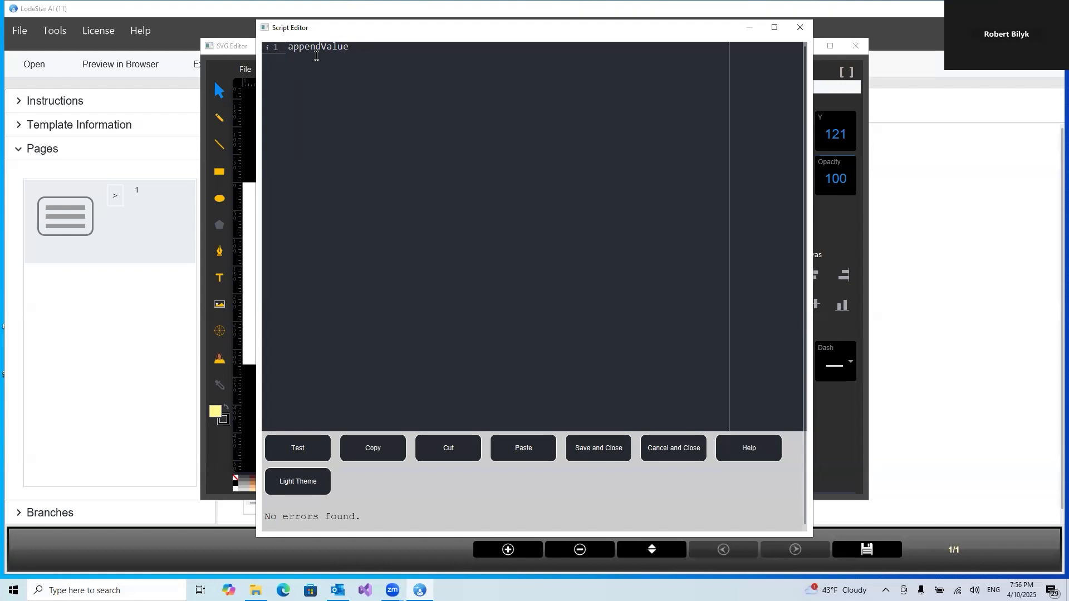
pyautogui.press('BackSpace')
pyautogui.press('BackSpace')
pyautogui.press('BackSpace')
pyautogui.press('BackSpace')
pyautogui.press('BackSpace')
pyautogui.press('BackSpace')
pyautogui.press('BackSpace')
pyautogui.press('BackSpace')
pyautogui.press('BackSpace')
pyautogui.press('BackSpace')
pyautogui.press('BackSpace')
# Write the first script line var numberOfSides = getValue("sides");
pyautogui.write('var ')
pyautogui.write('sides ')
pyautogui.write('= ')
pyautogui.write('get')
pyautogui.write('Value(')
pyautogui.write('"sides"')
pyautogui.click(454, 48)
pyautogui.write(';')
pyautogui.moveTo(310, 48); pyautogui.dragTo(338, 49)
pyautogui.write('numberOfS')
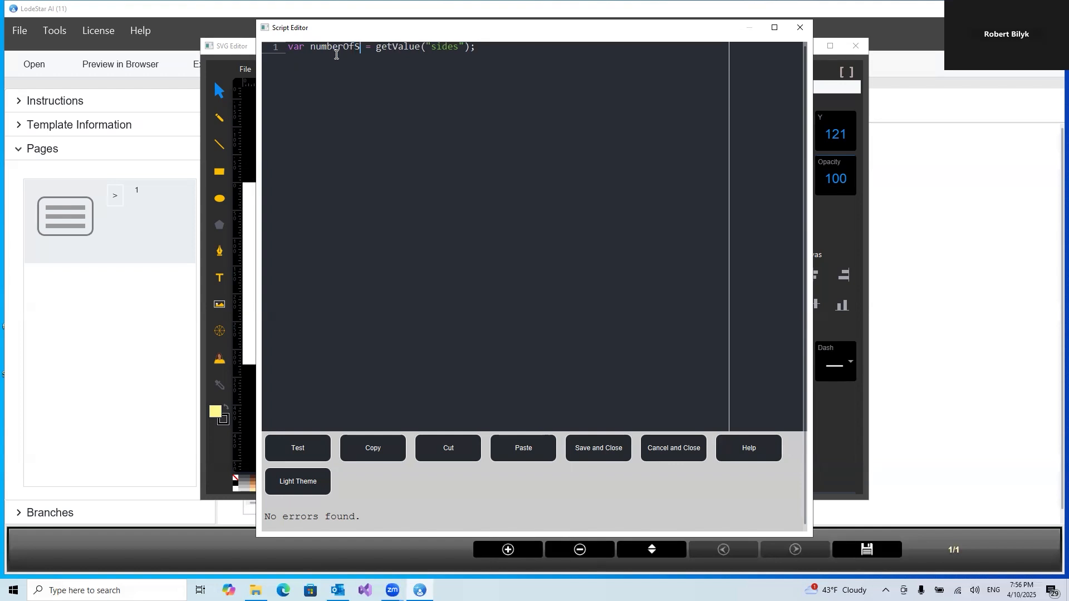
pyautogui.write('ides')
pyautogui.click(356, 48)
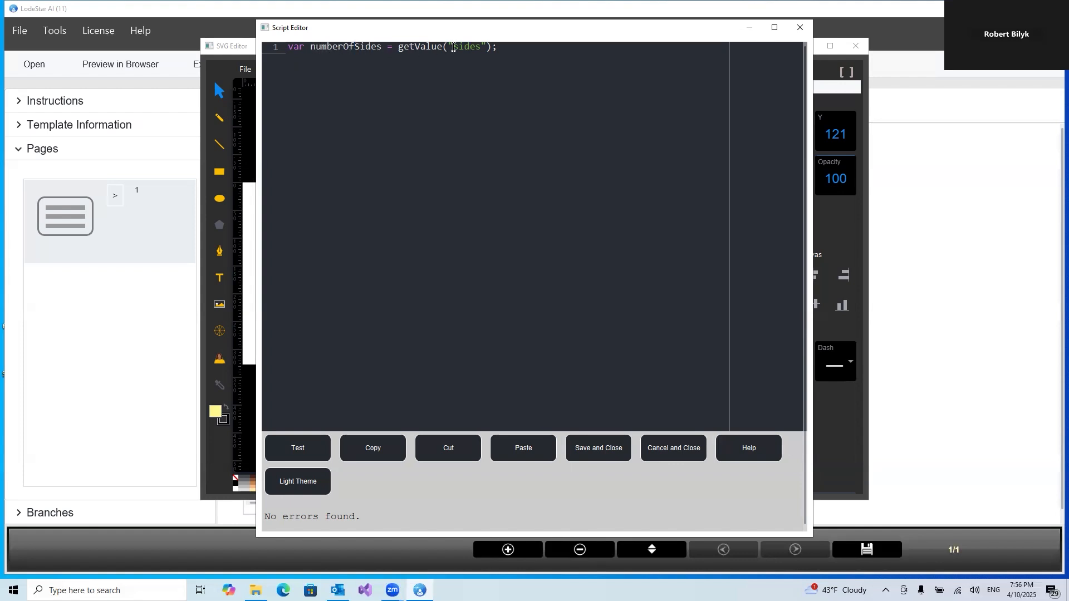
pyautogui.click(361, 47)
pyautogui.click(348, 49)
# Add a second line numberOfSides = numberOfSides + 3; to the script
pyautogui.press('Return')
pyautogui.write('number')
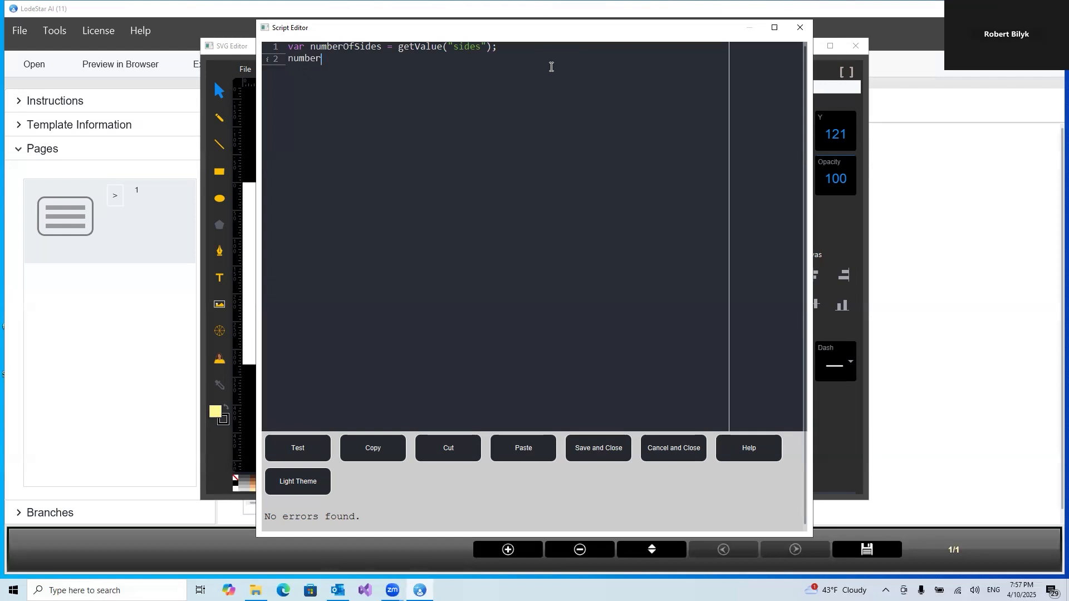
pyautogui.write('OfSides = numberOfSides')
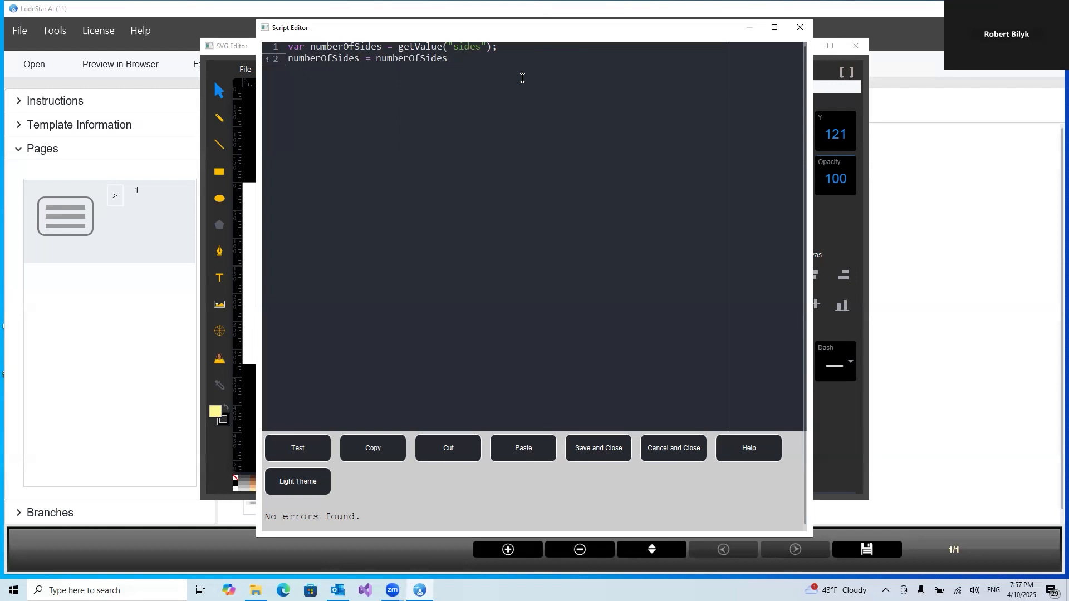
pyautogui.write(' + 3')
pyautogui.moveTo(452, 58); pyautogui.dragTo(466, 56)
pyautogui.click(474, 60)
pyautogui.write(';')
# Add a third line setValue("sides", numberOfSides); to the script
pyautogui.press('Return')
pyautogui.write('s')
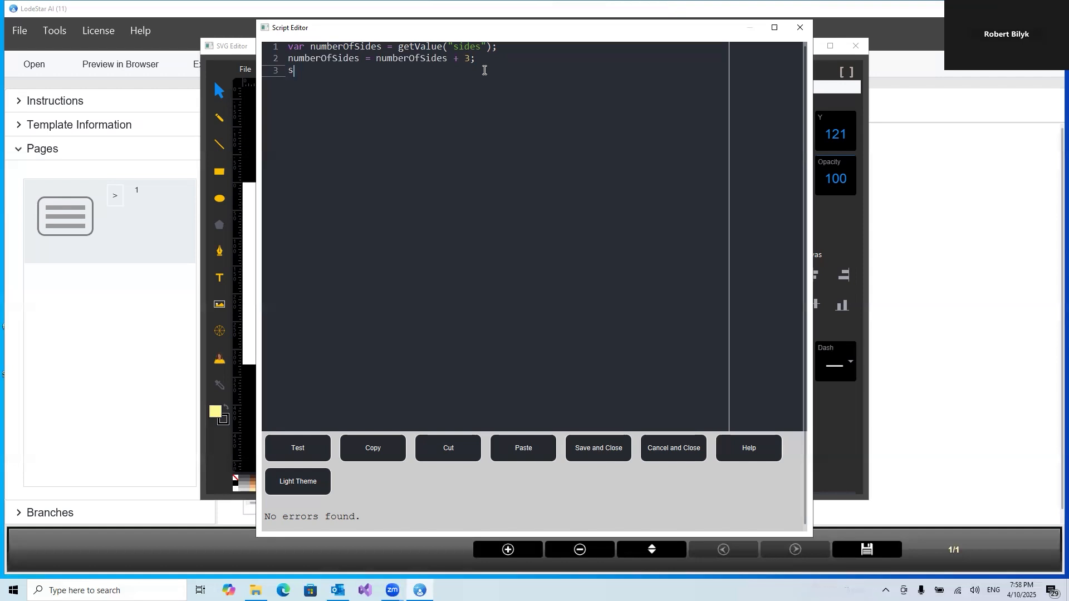
pyautogui.write('etValue("sides')
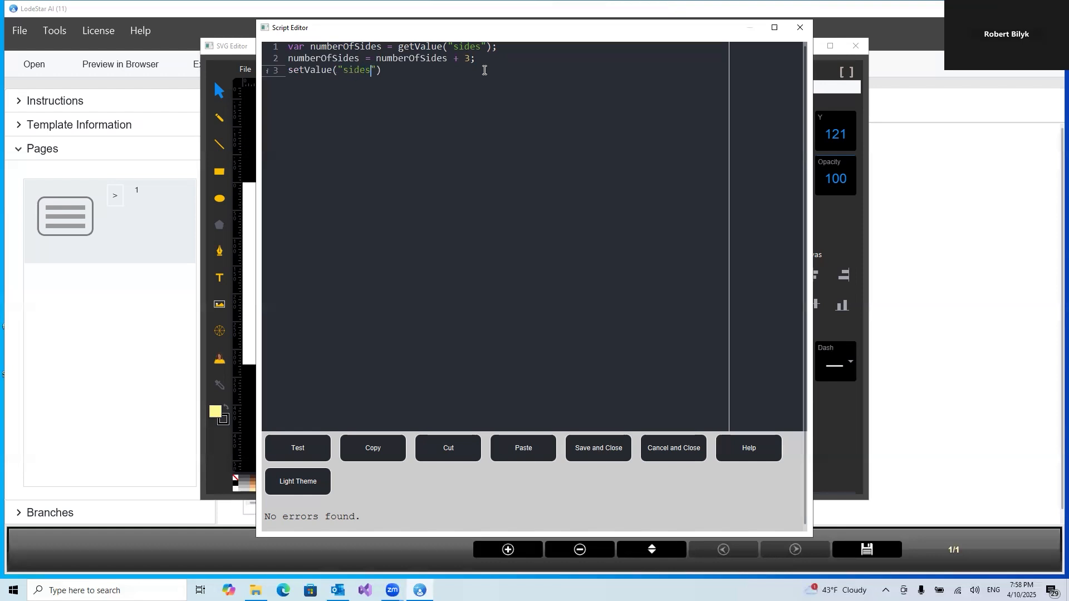
pyautogui.click(377, 70)
pyautogui.write(', numberOf')
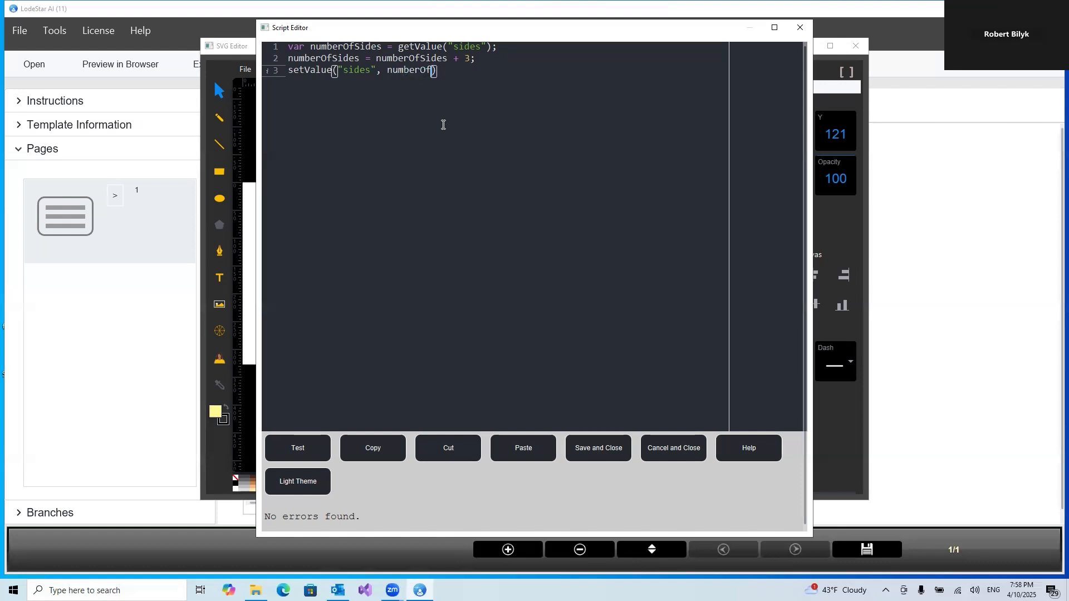
pyautogui.write('Sides')
pyautogui.click(483, 71)
pyautogui.write(';')
# Copy the whole script, save and close the script editor, and save the triangle's branch options
pyautogui.moveTo(481, 72); pyautogui.dragTo(275, 50)
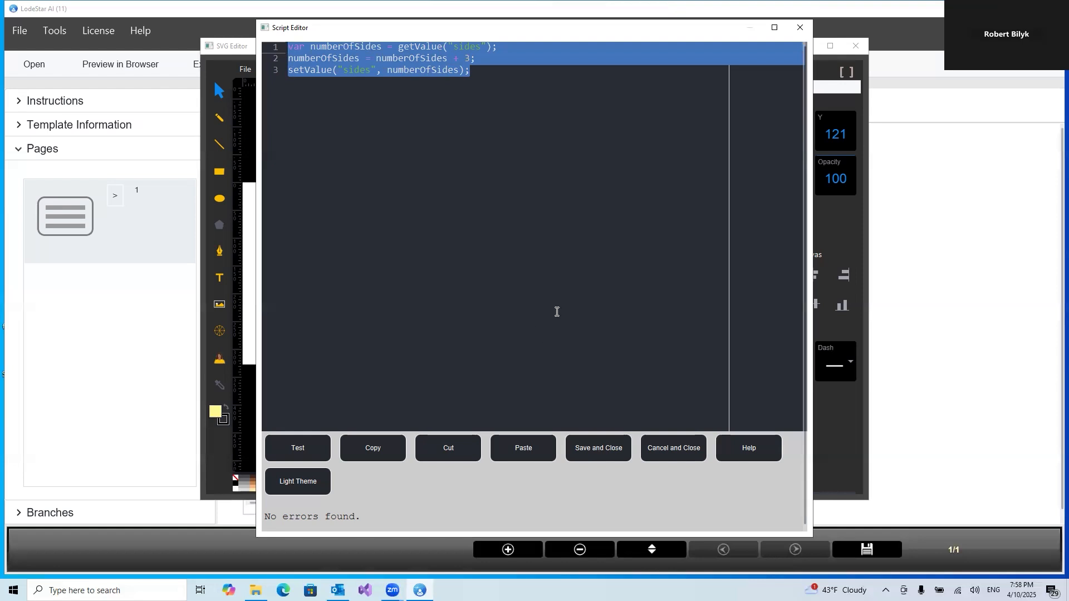
pyautogui.click(599, 449)
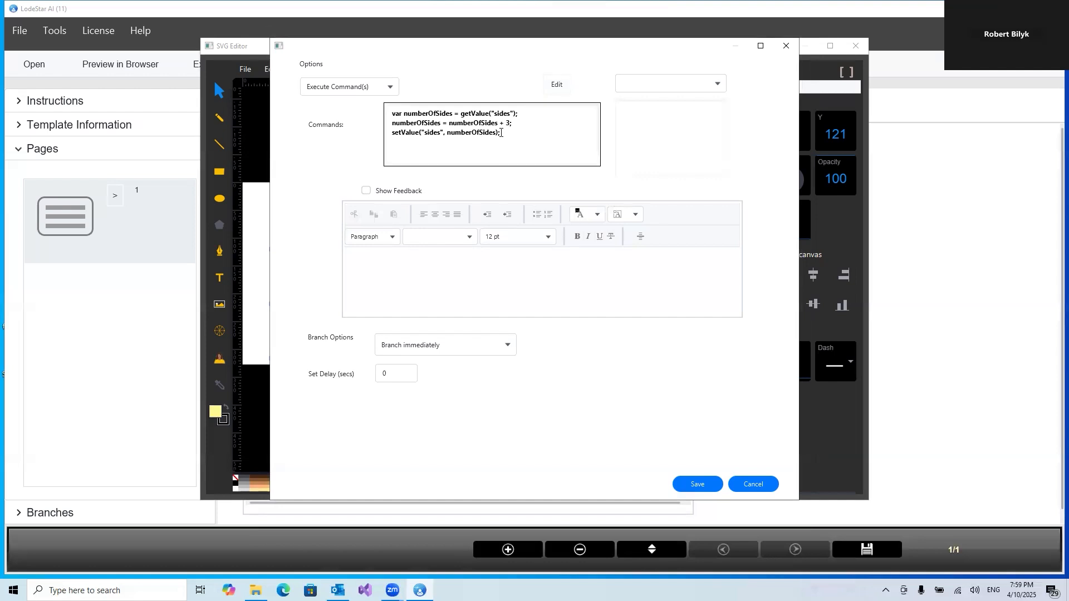
pyautogui.moveTo(521, 135); pyautogui.dragTo(353, 100)
pyautogui.hotkey('ctrl', 'c')
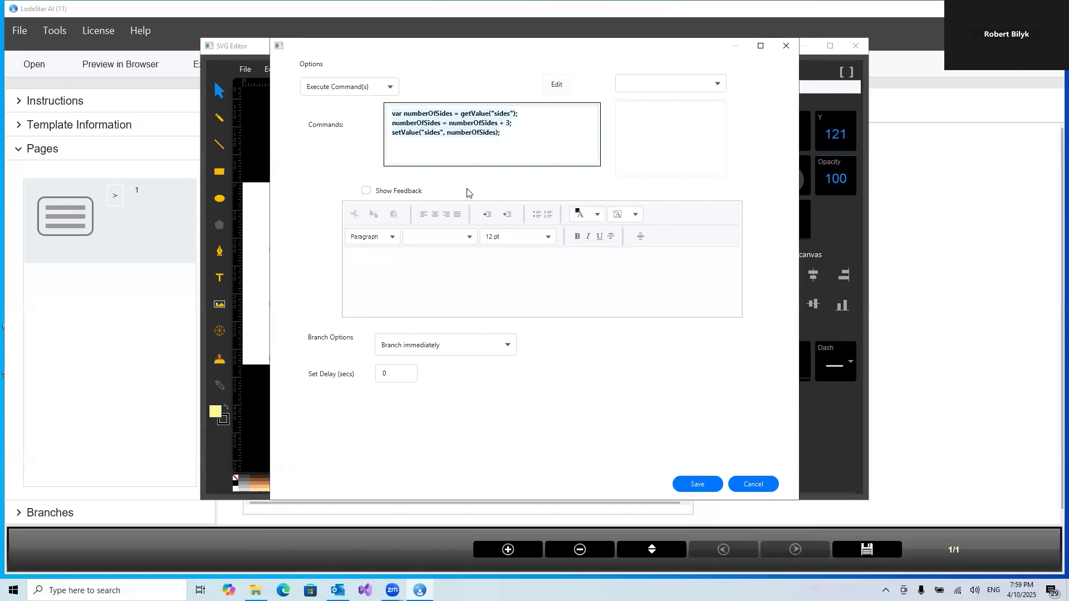
pyautogui.click(689, 484)
# Open the diamond's Select Branch Options and choose Execute Command(s)
pyautogui.click(502, 315)
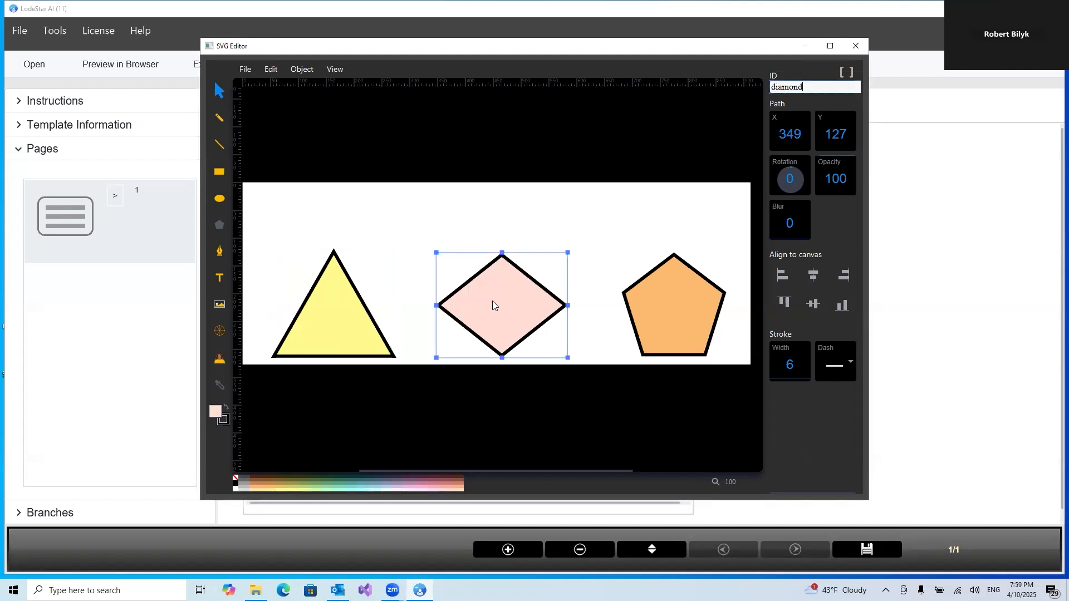
pyautogui.rightClick(492, 302)
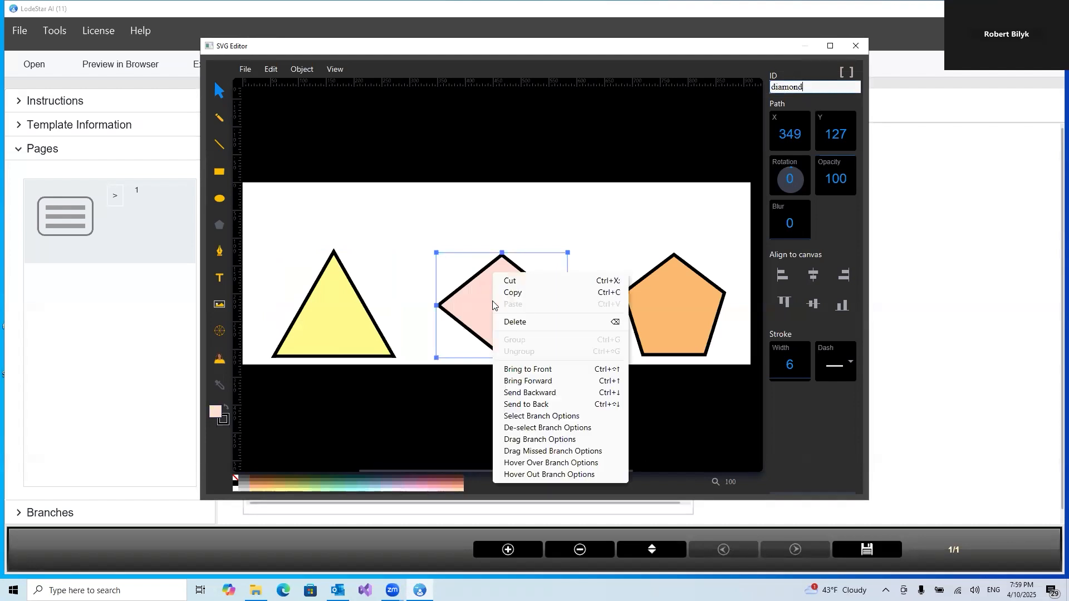
pyautogui.click(510, 418)
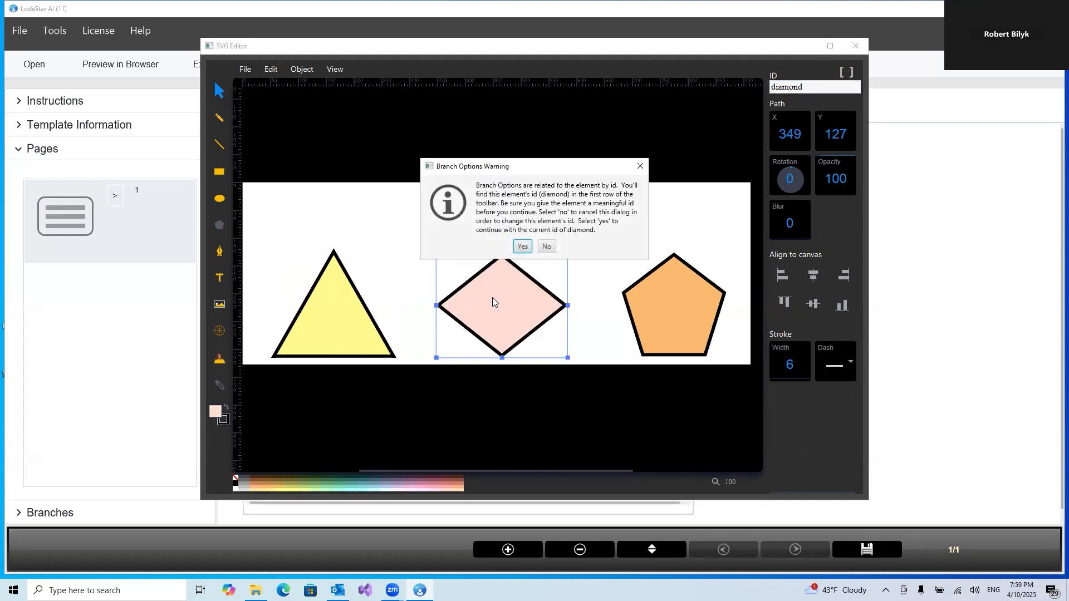
pyautogui.click(522, 247)
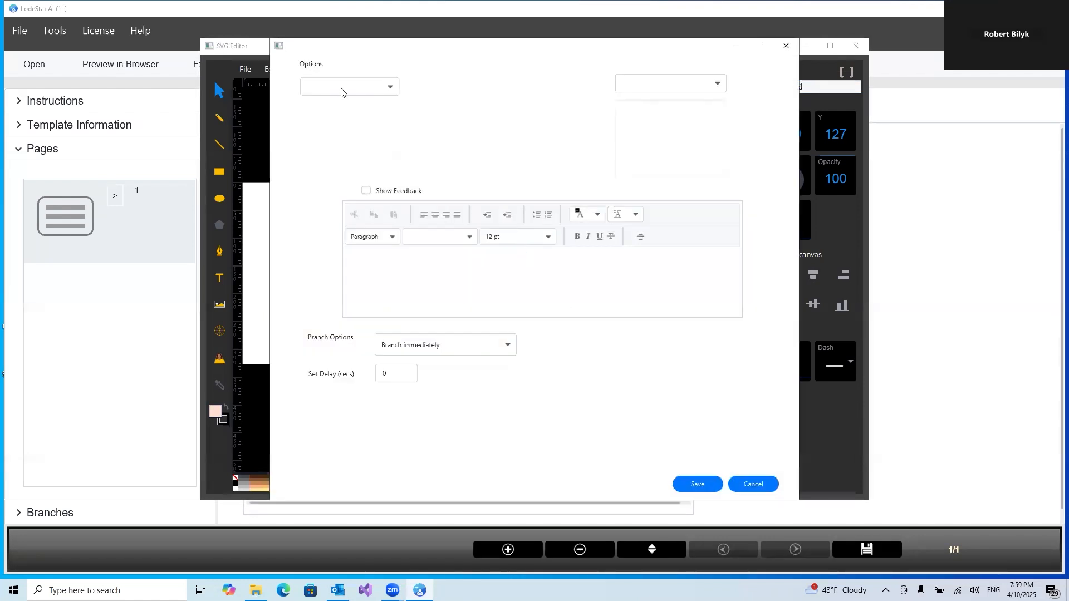
pyautogui.click(341, 89)
pyautogui.click(328, 202)
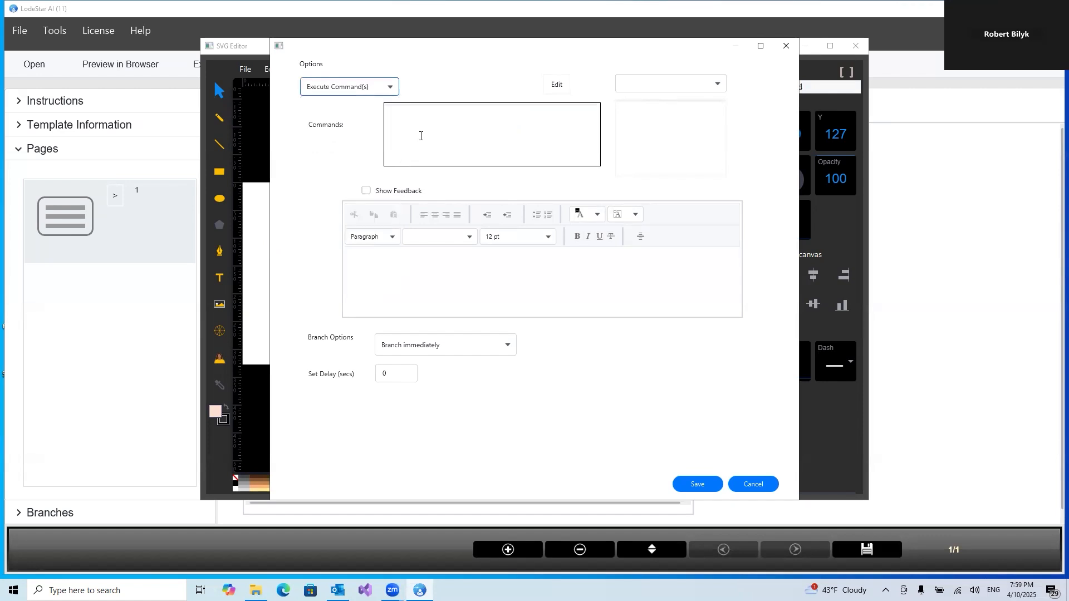
# Paste the copied script, change the increment to + 4, and save the diamond's branch options
pyautogui.click(431, 122)
pyautogui.hotkey('ctrl', 'v')
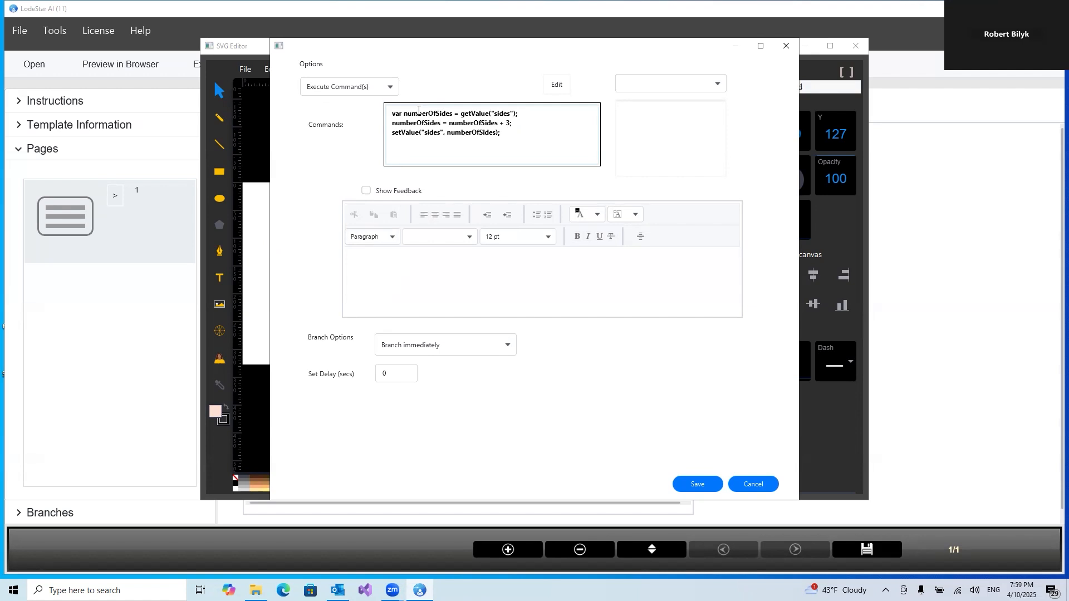
pyautogui.click(510, 122)
pyautogui.press('BackSpace')
pyautogui.write('4')
pyautogui.click(427, 133)
pyautogui.click(688, 485)
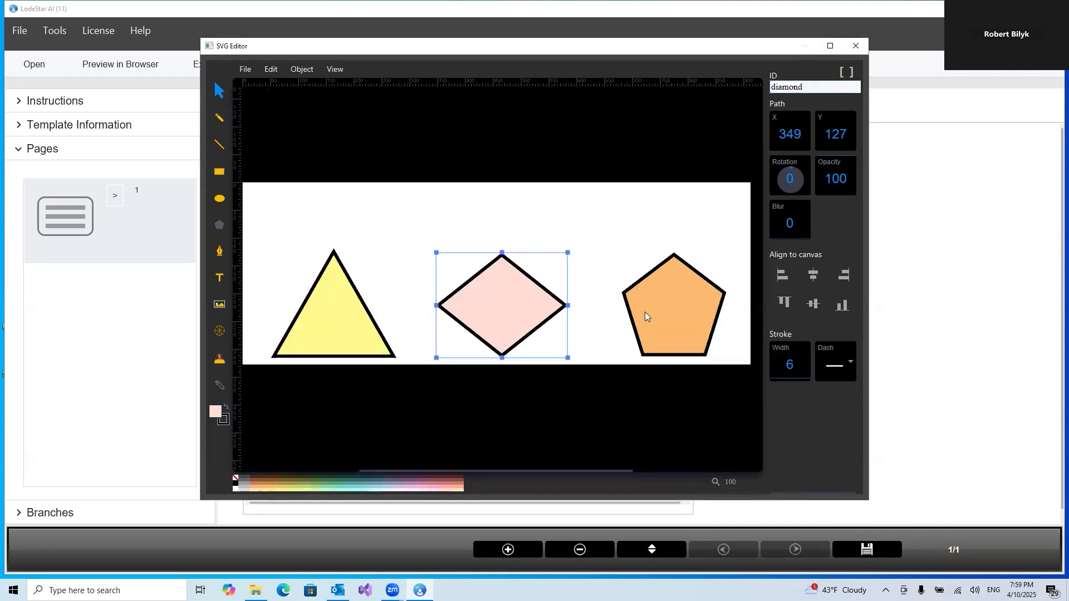
# Open the pentagon's Select Branch Options and choose Execute Command(s)
pyautogui.click(646, 316)
pyautogui.rightClick(646, 316)
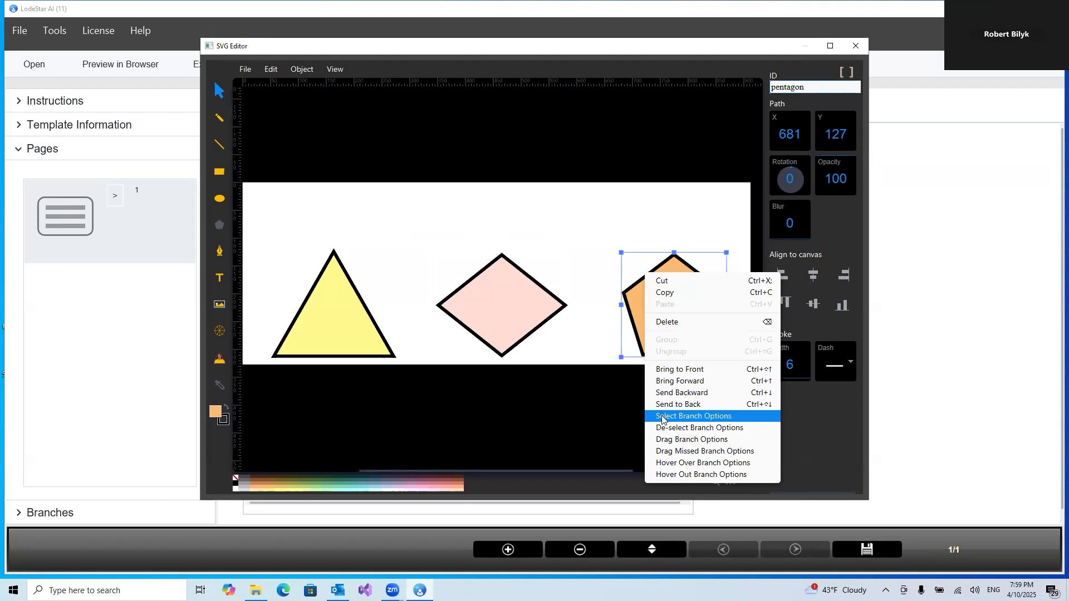
pyautogui.click(663, 417)
pyautogui.click(519, 246)
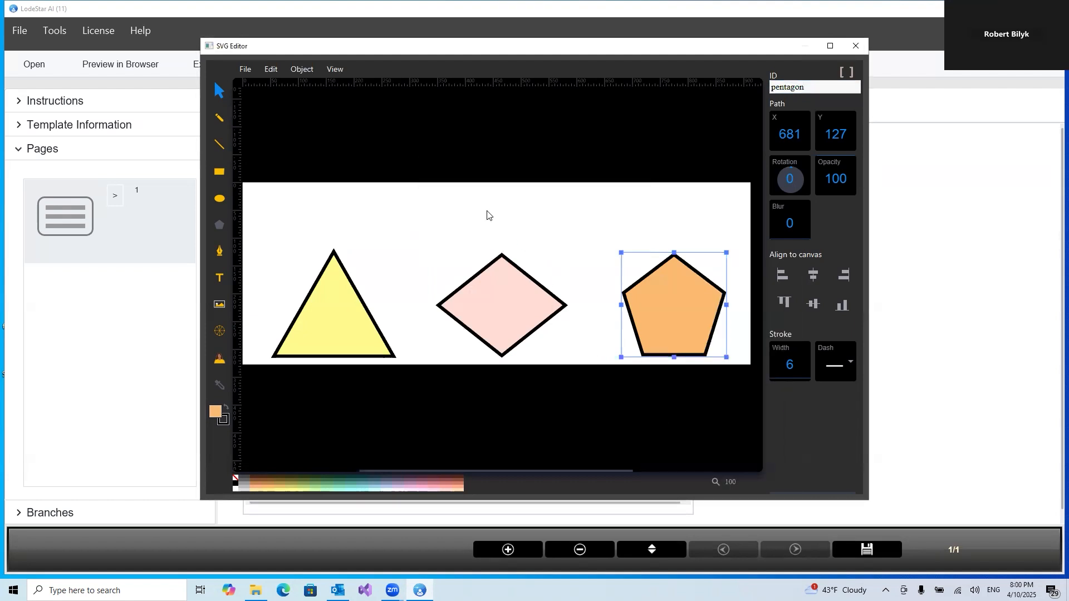
pyautogui.click(344, 86)
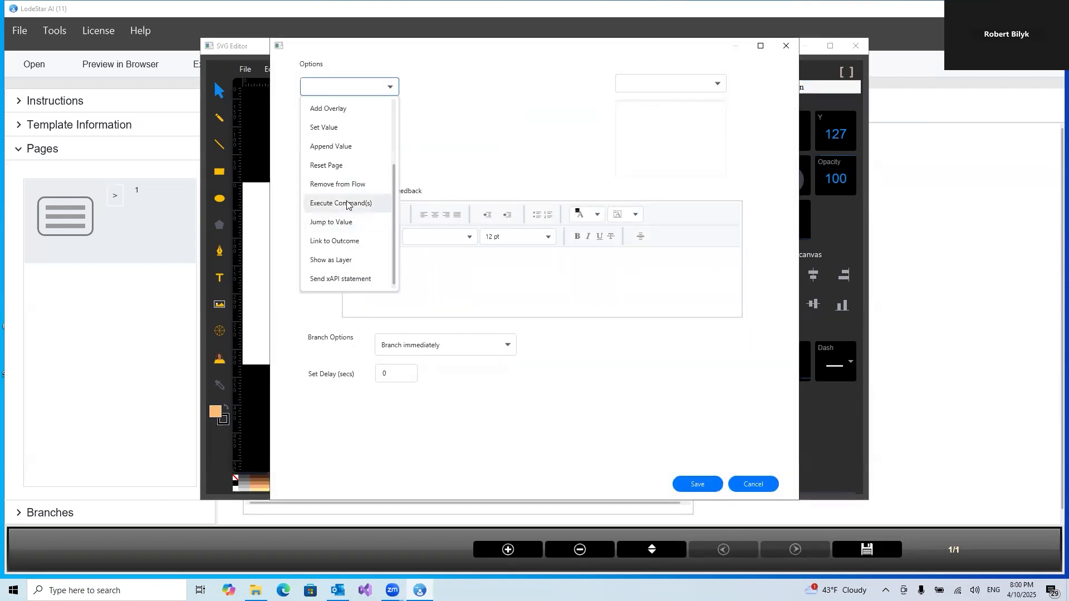
pyautogui.click(347, 204)
# Paste the copied script, change the increment to + 5, save the pentagon's branch options, and close the SVG editor
pyautogui.rightClick(464, 124)
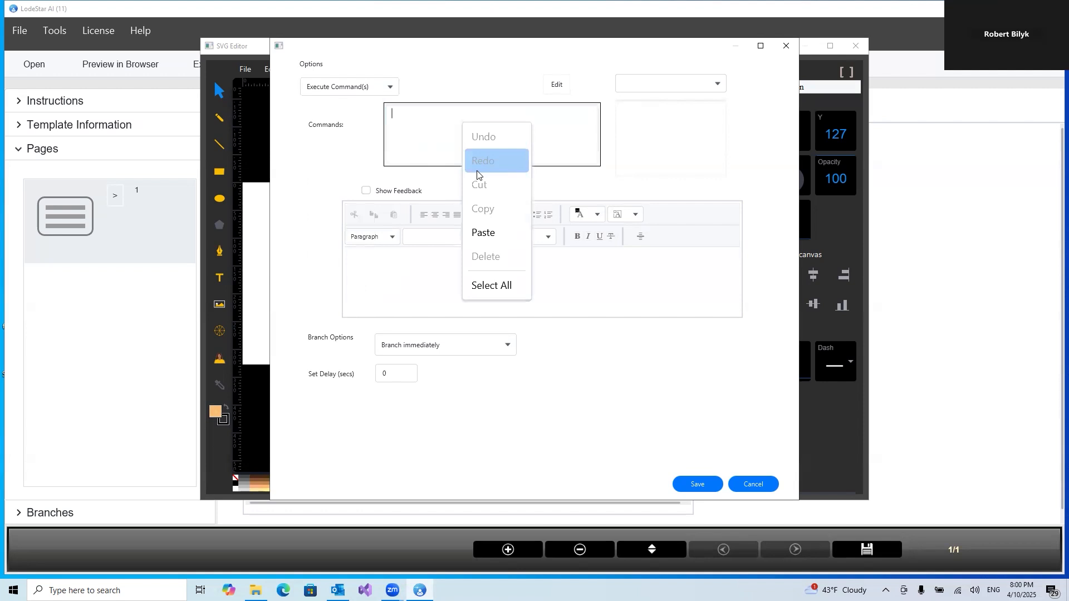
pyautogui.click(485, 232)
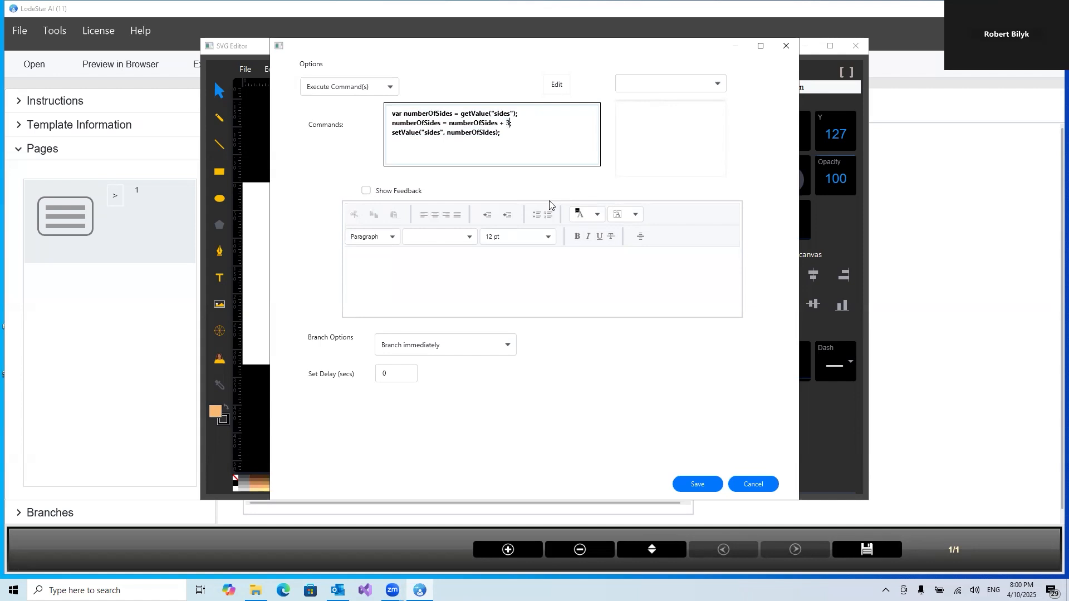
pyautogui.press('BackSpace')
pyautogui.write('5')
pyautogui.click(694, 483)
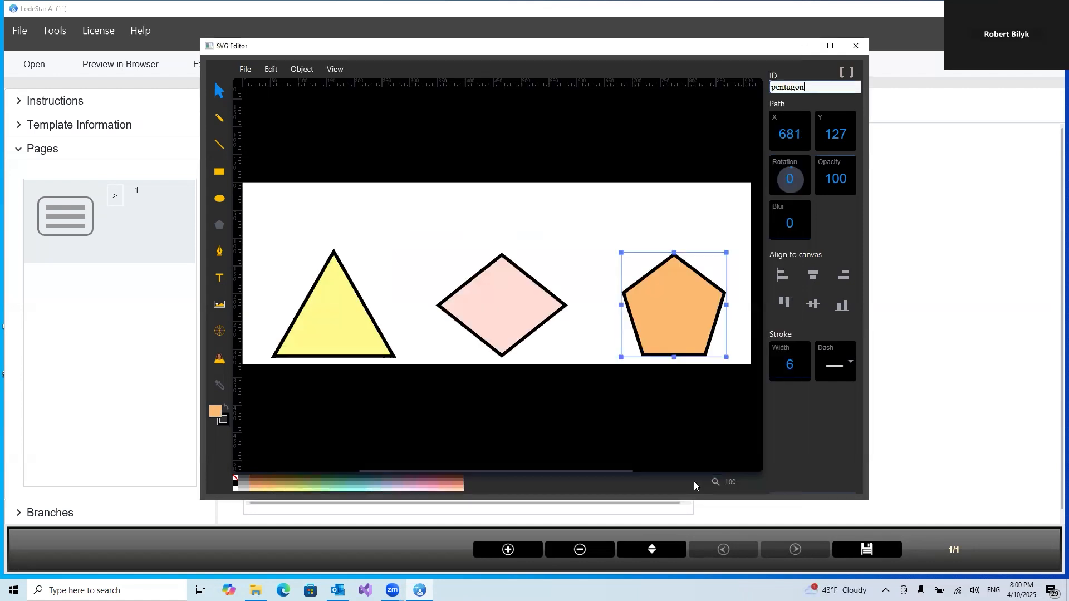
pyautogui.click(856, 46)
# Add a second page and set its Page ID to message
pyautogui.click(522, 241)
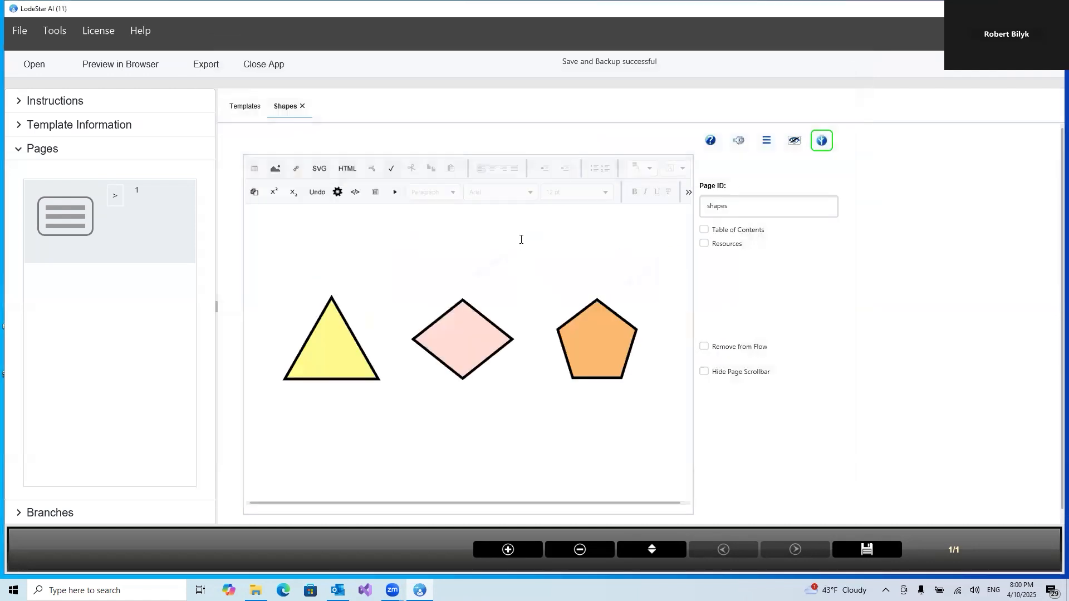
pyautogui.click(513, 548)
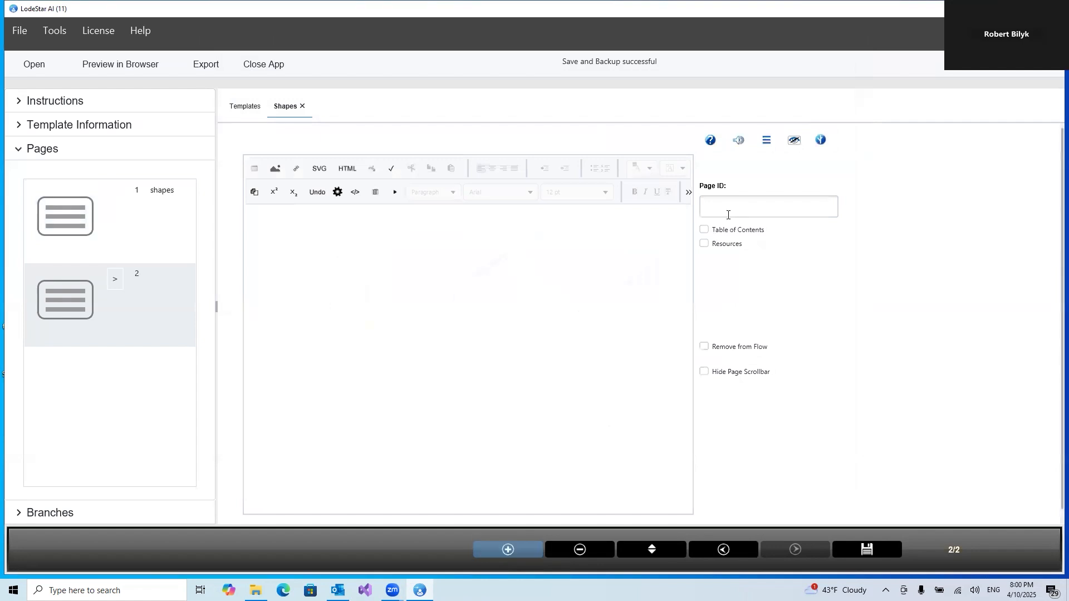
pyautogui.click(731, 209)
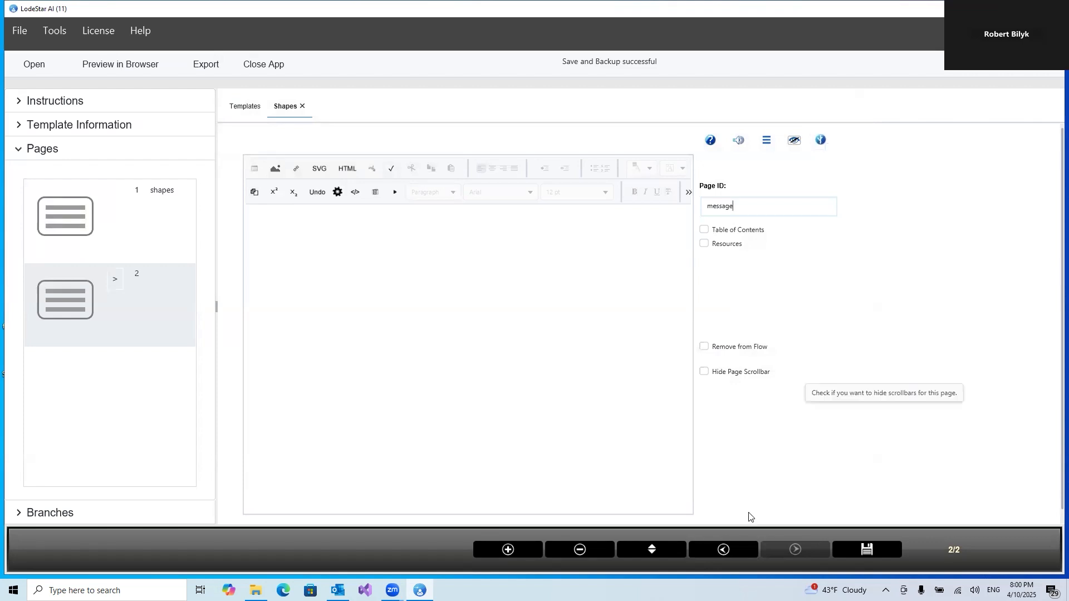
# Open the page-level script options for the message page, choose Execute Command(s), and open the script editor
pyautogui.click(822, 140)
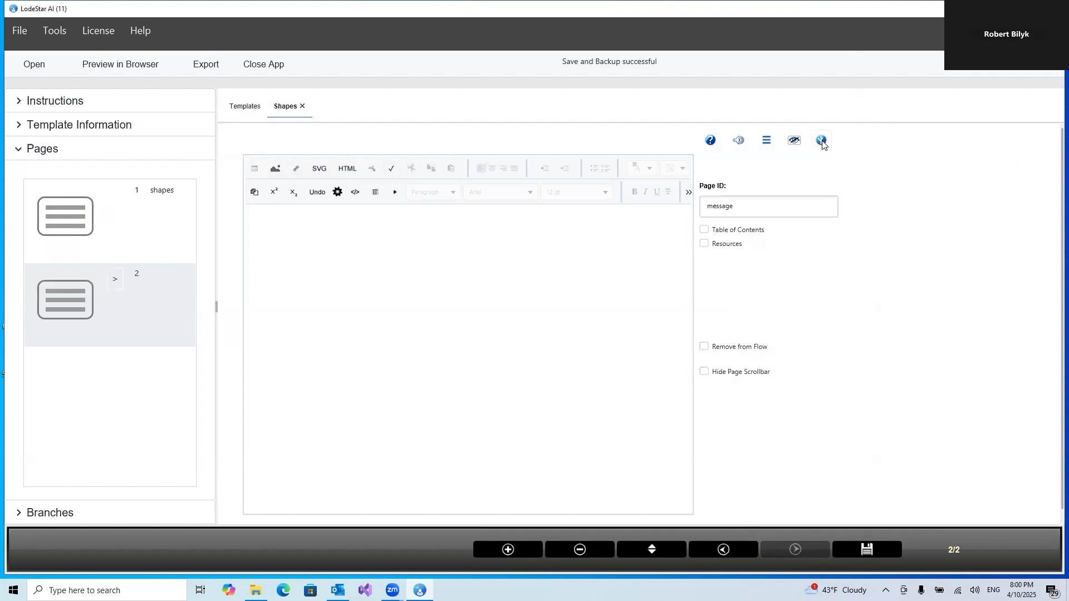
pyautogui.click(312, 87)
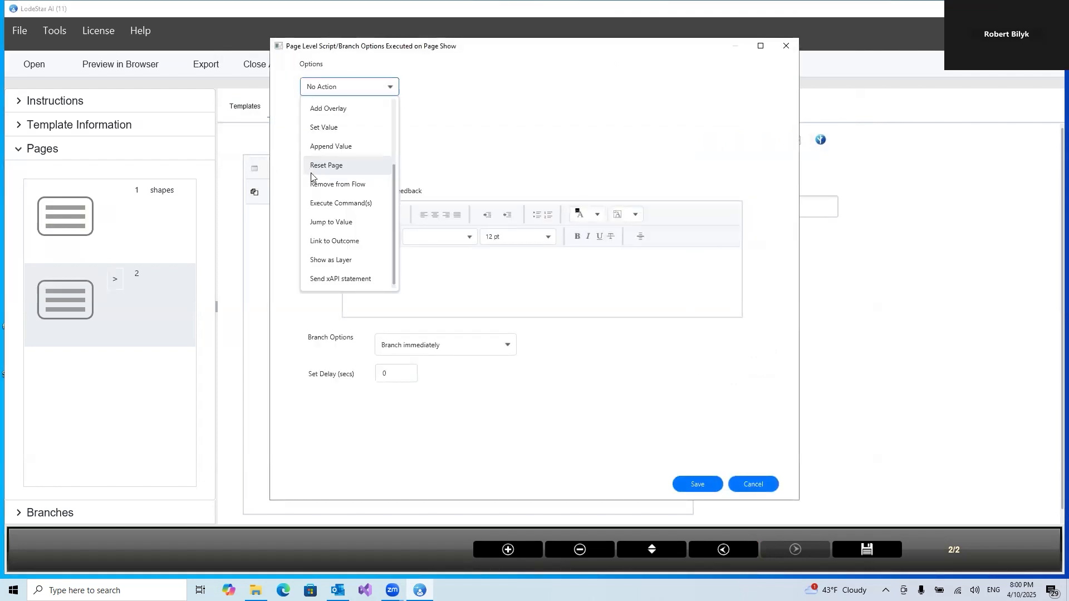
pyautogui.click(316, 204)
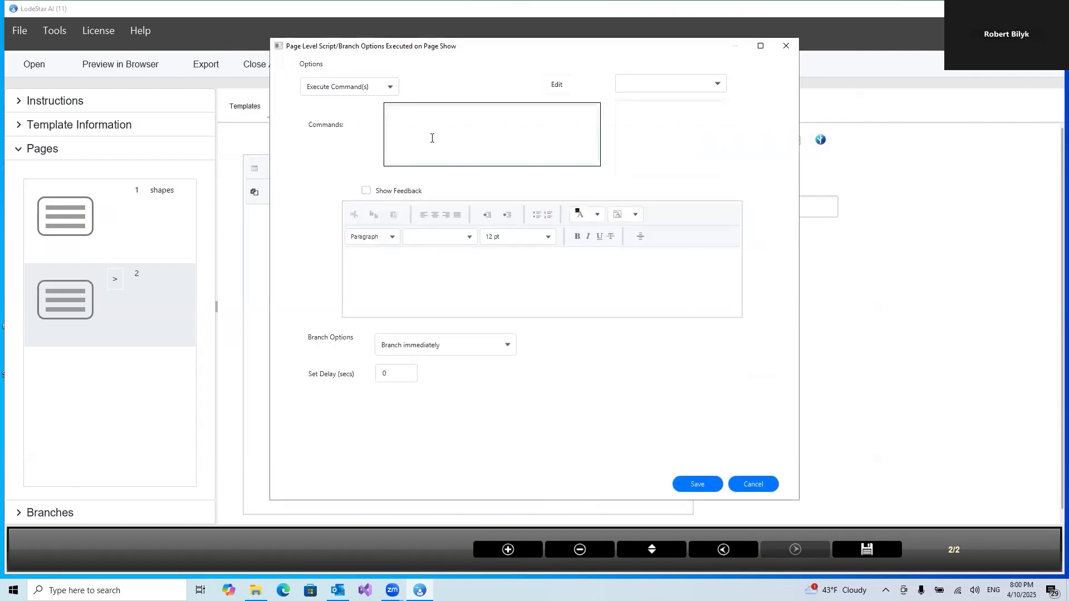
pyautogui.click(555, 85)
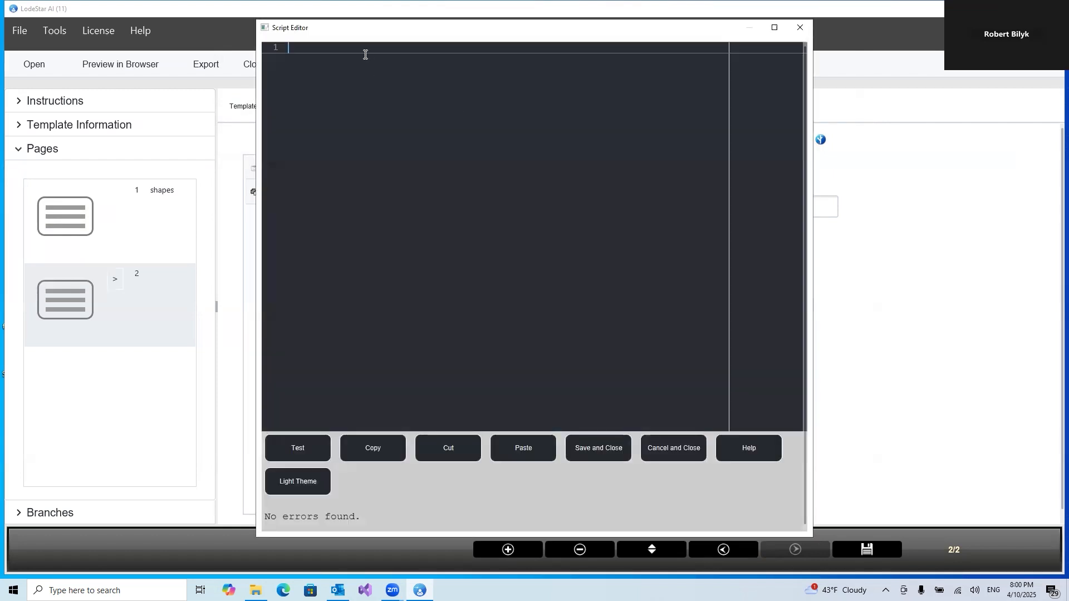
# Paste the script, replace its last two lines with message(numberOfSides);, then save the script and the page options
pyautogui.hotkey('ctrl', 'v')
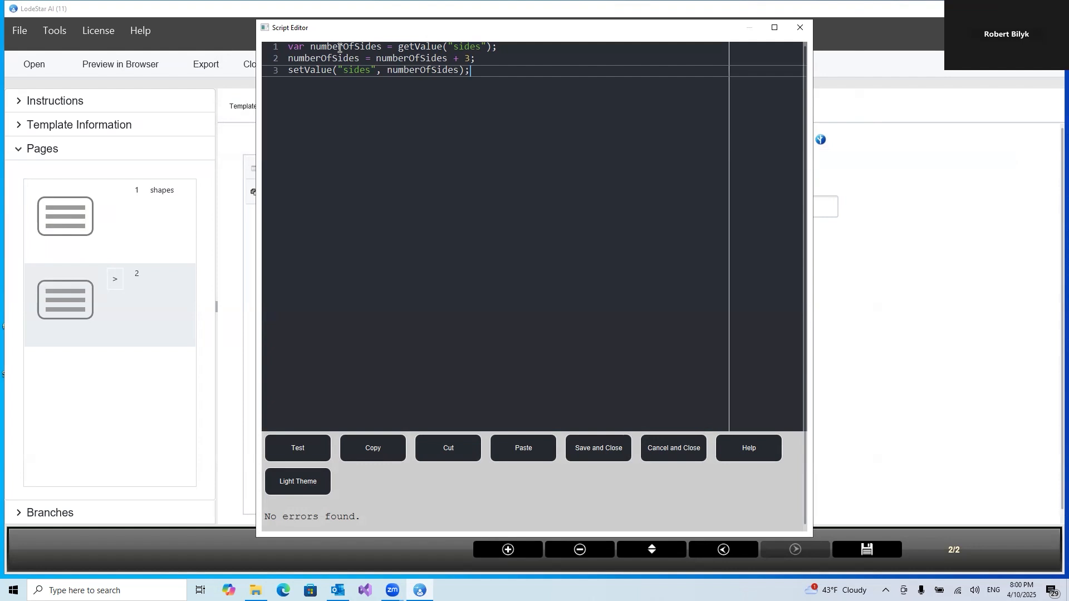
pyautogui.moveTo(287, 58); pyautogui.dragTo(490, 75)
pyautogui.press('BackSpace')
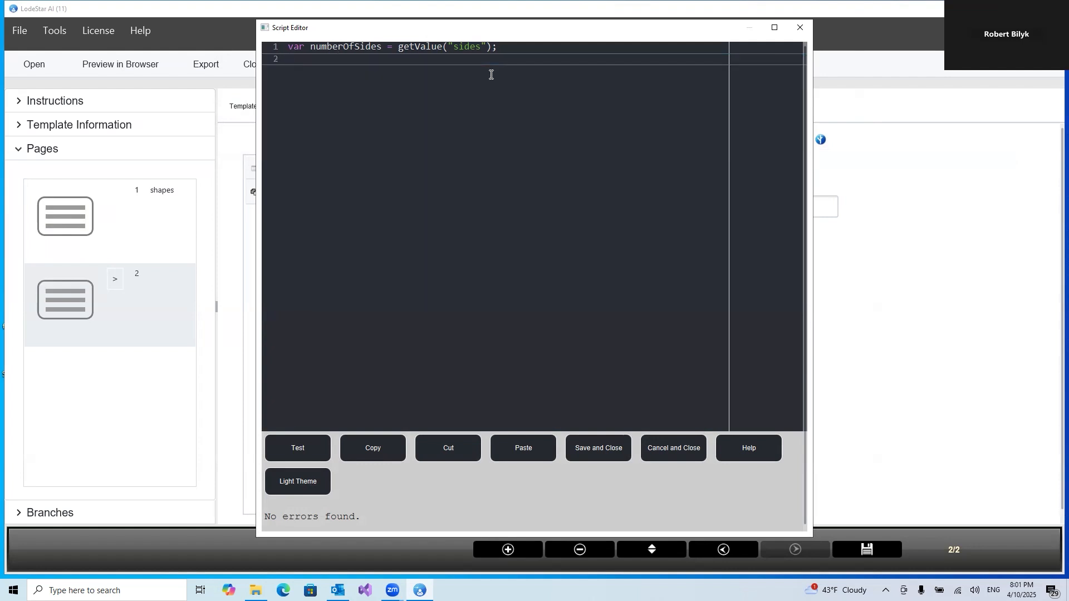
pyautogui.write('message(number')
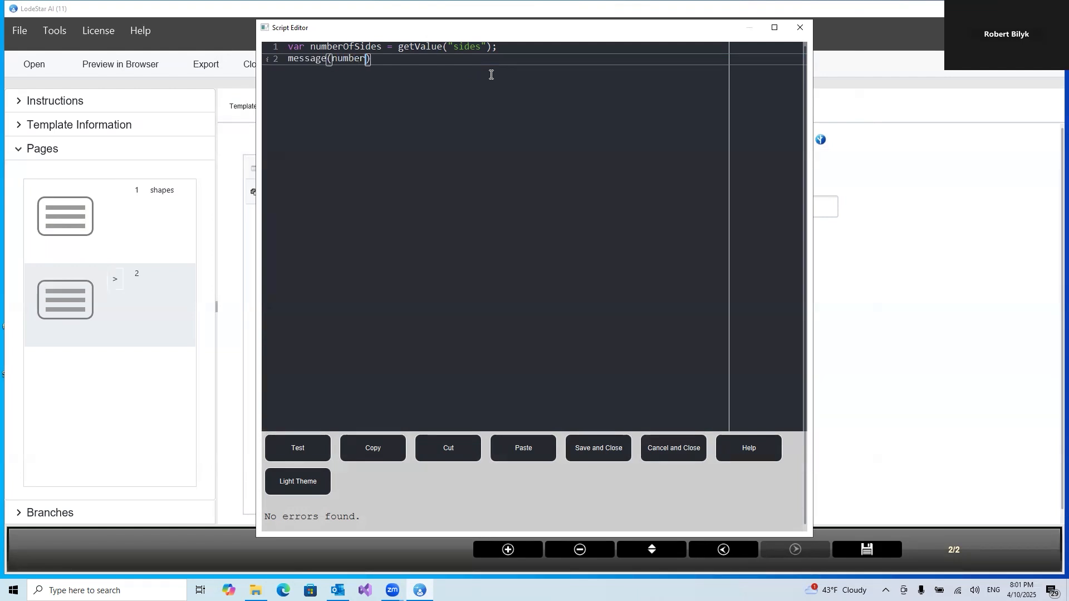
pyautogui.write('OfSid')
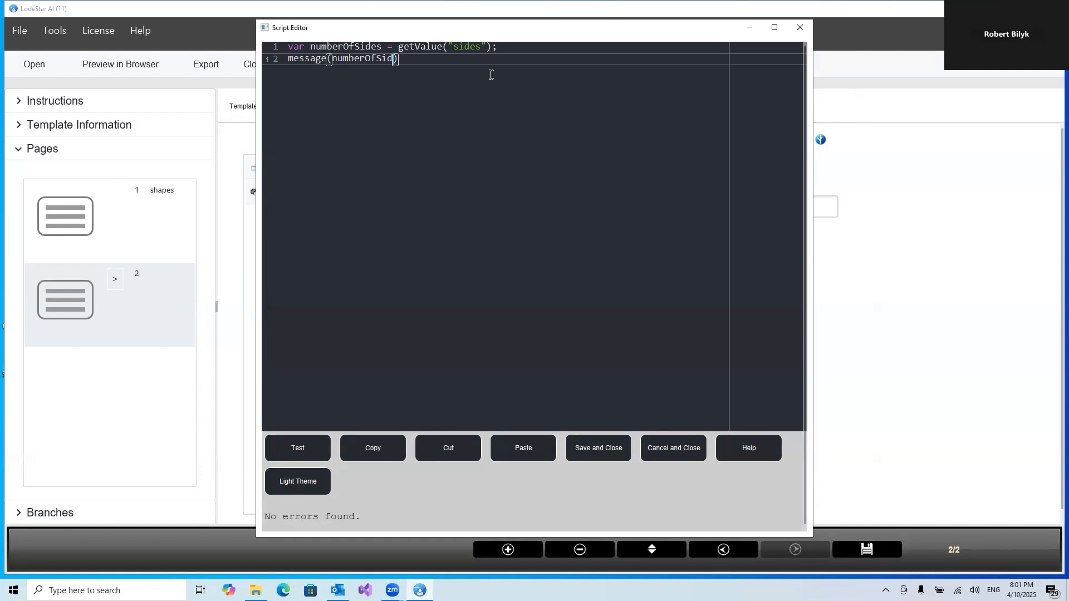
pyautogui.write('es')
pyautogui.press('End')
pyautogui.write(';')
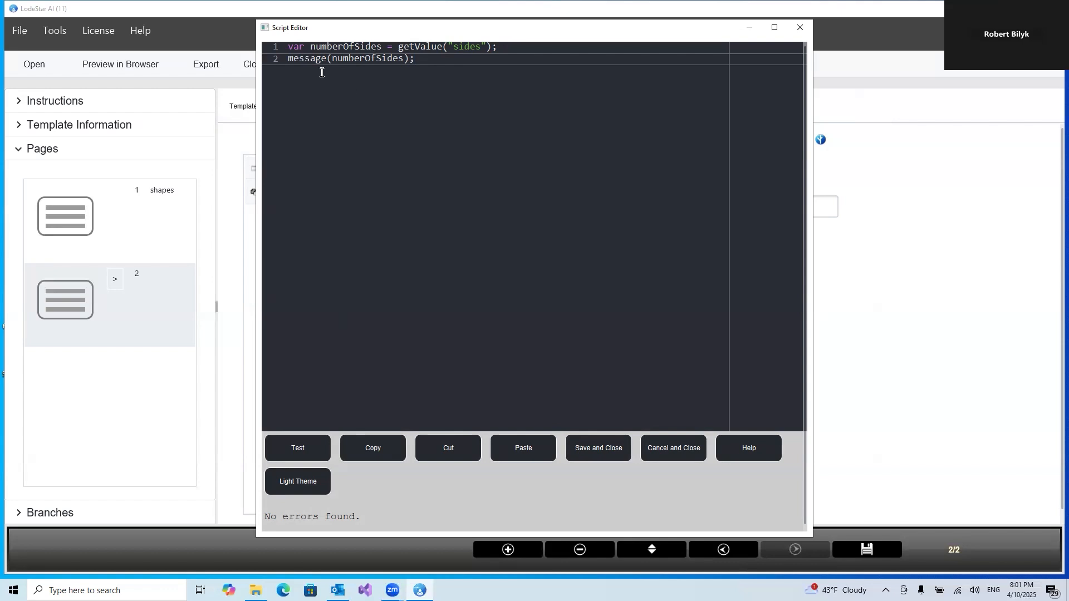
pyautogui.click(601, 448)
pyautogui.click(686, 481)
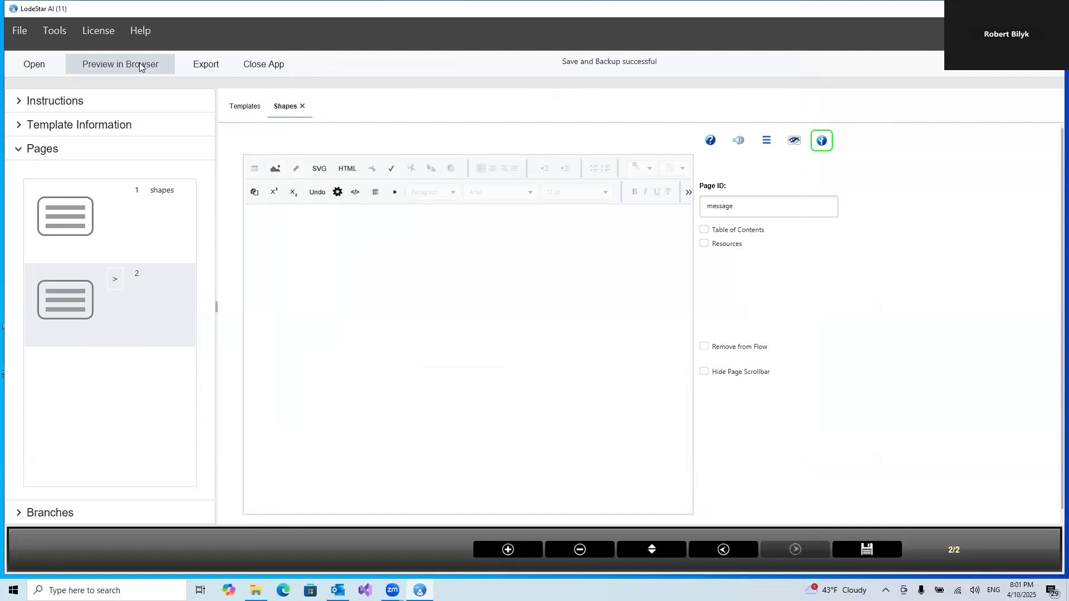
# Preview the project in the browser, advance to the message page, close the message, and return to page 1
pyautogui.click(534, 244)
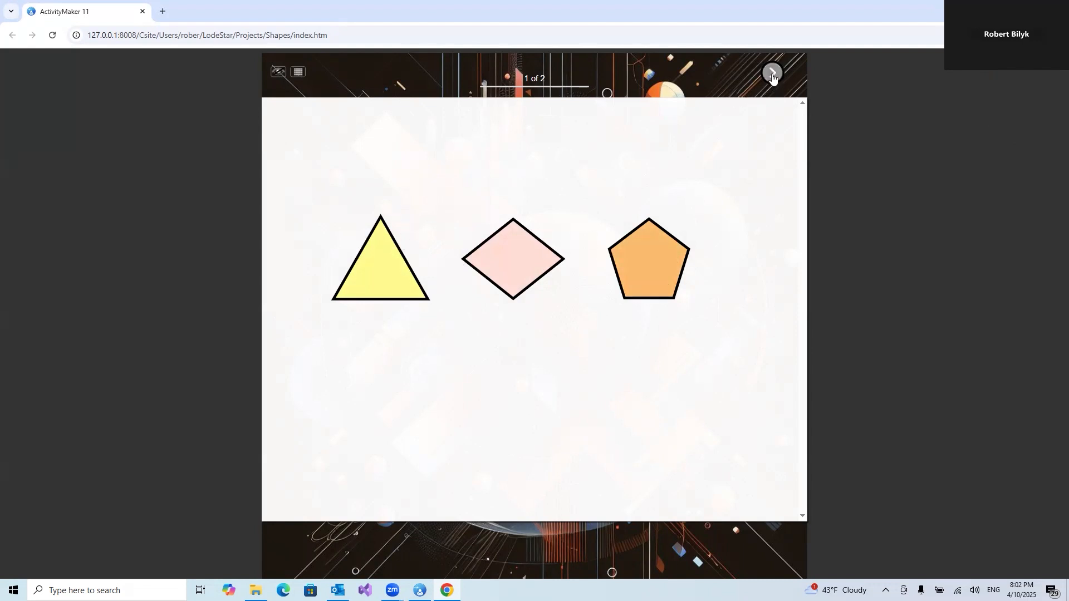
pyautogui.click(772, 78)
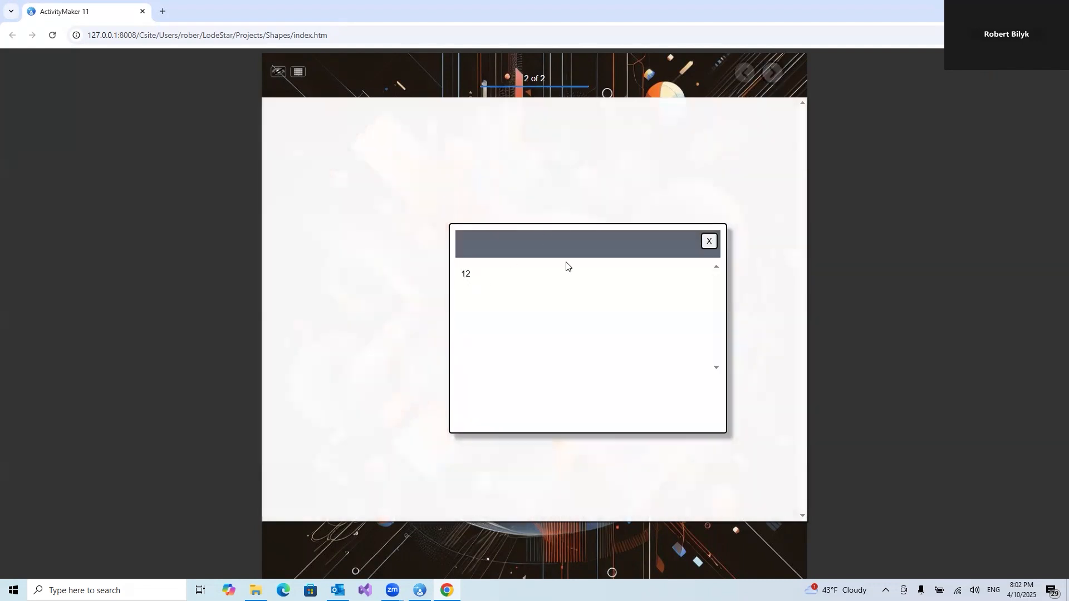
pyautogui.click(704, 245)
pyautogui.click(744, 73)
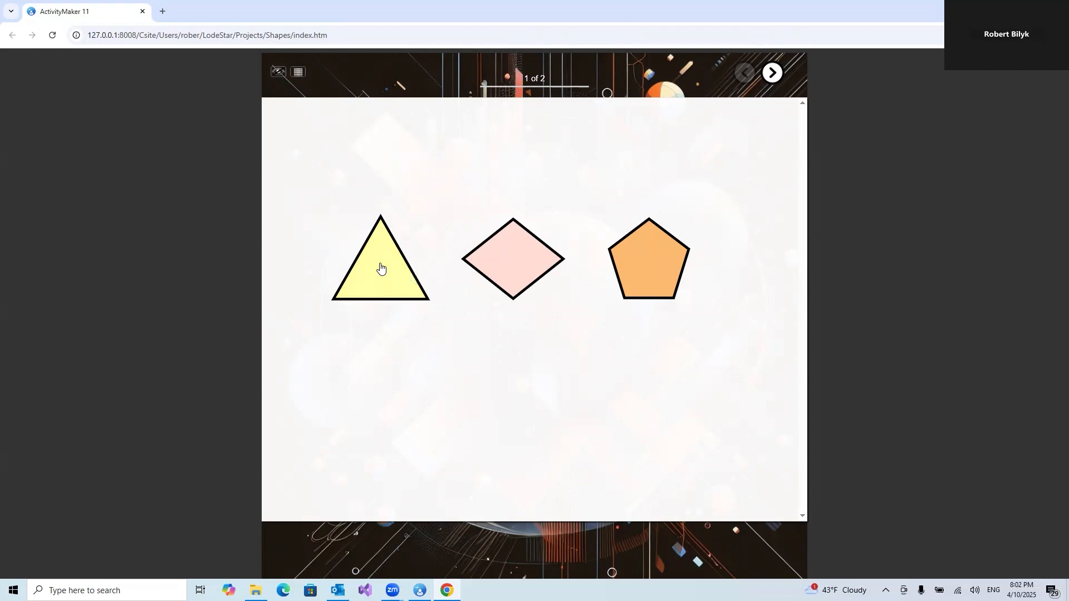
# Test the preview by selecting the diamond, checking the message page, returning, and selecting the pentagon
pyautogui.click(513, 259)
pyautogui.click(772, 73)
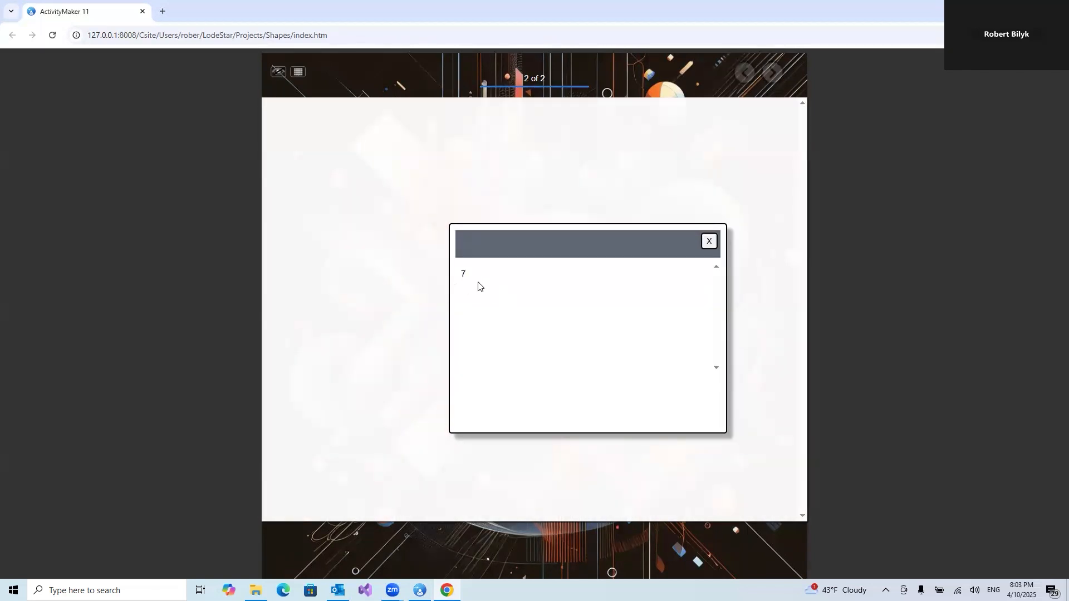
pyautogui.click(709, 243)
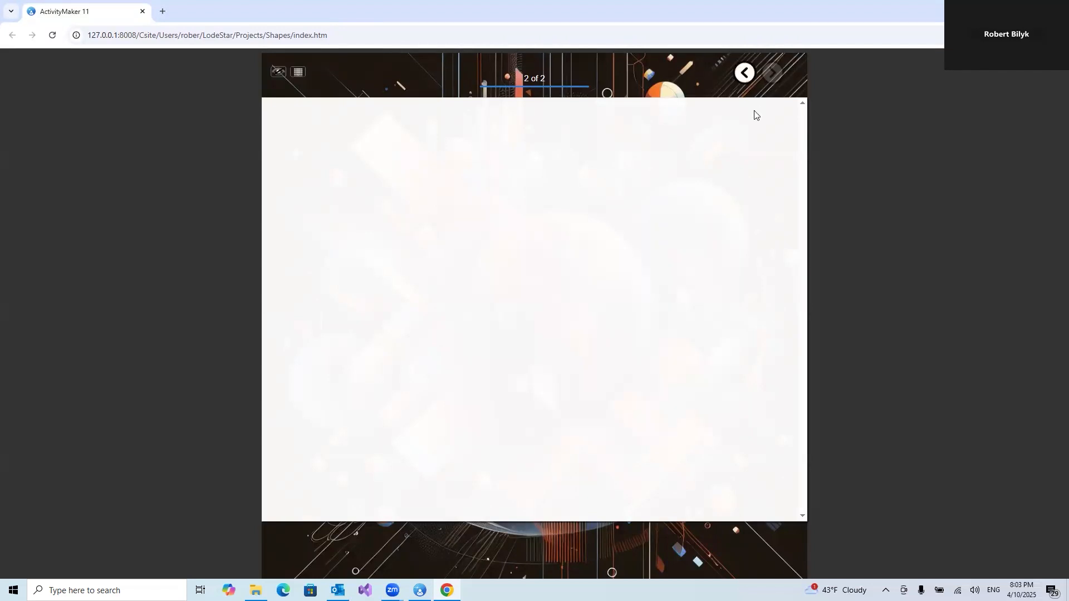
pyautogui.click(745, 73)
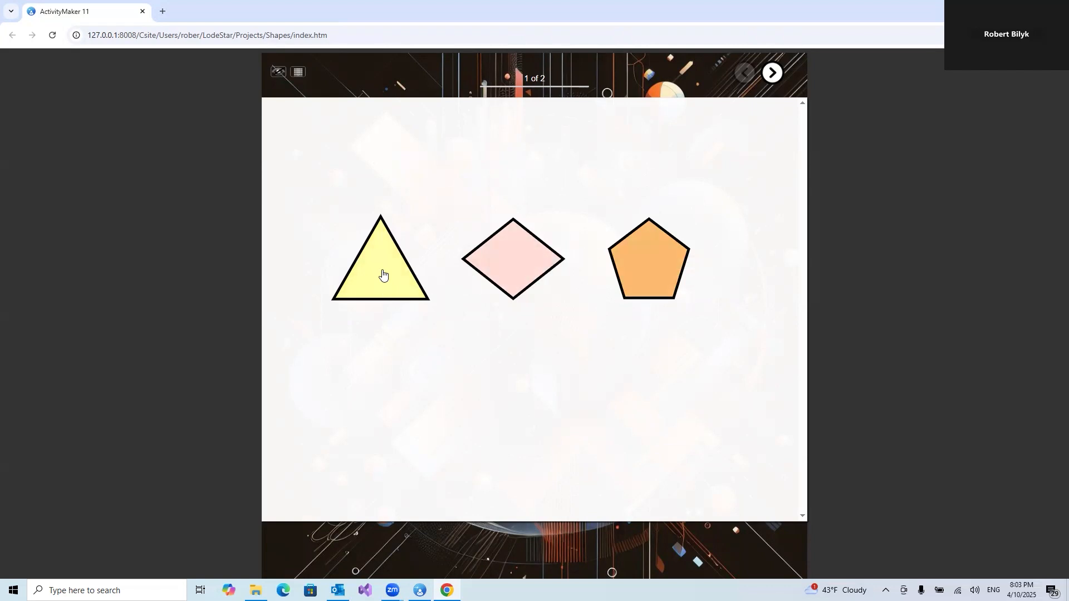
pyautogui.click(490, 262)
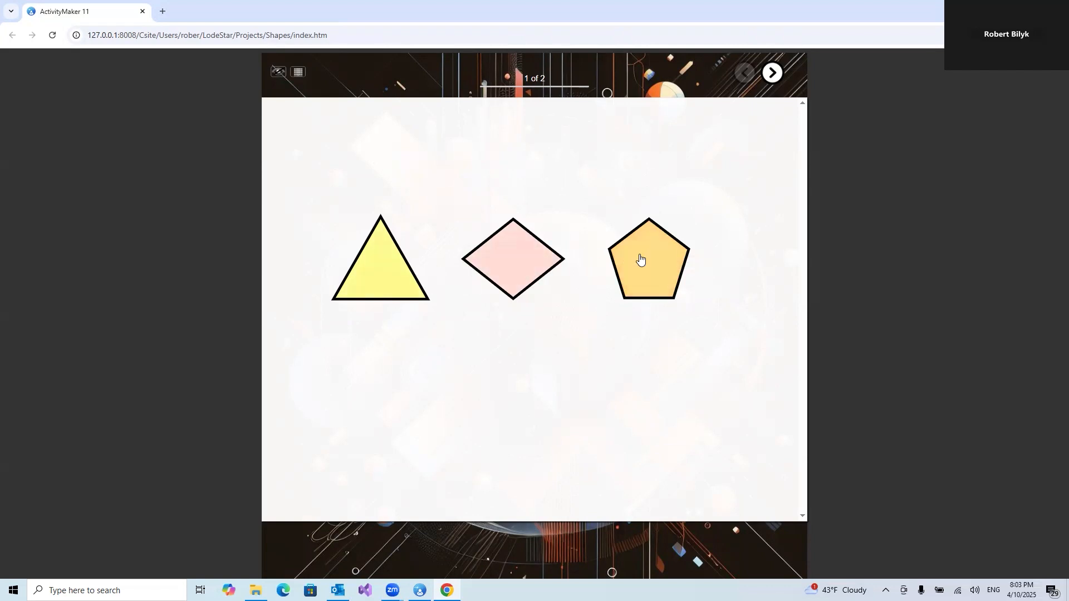